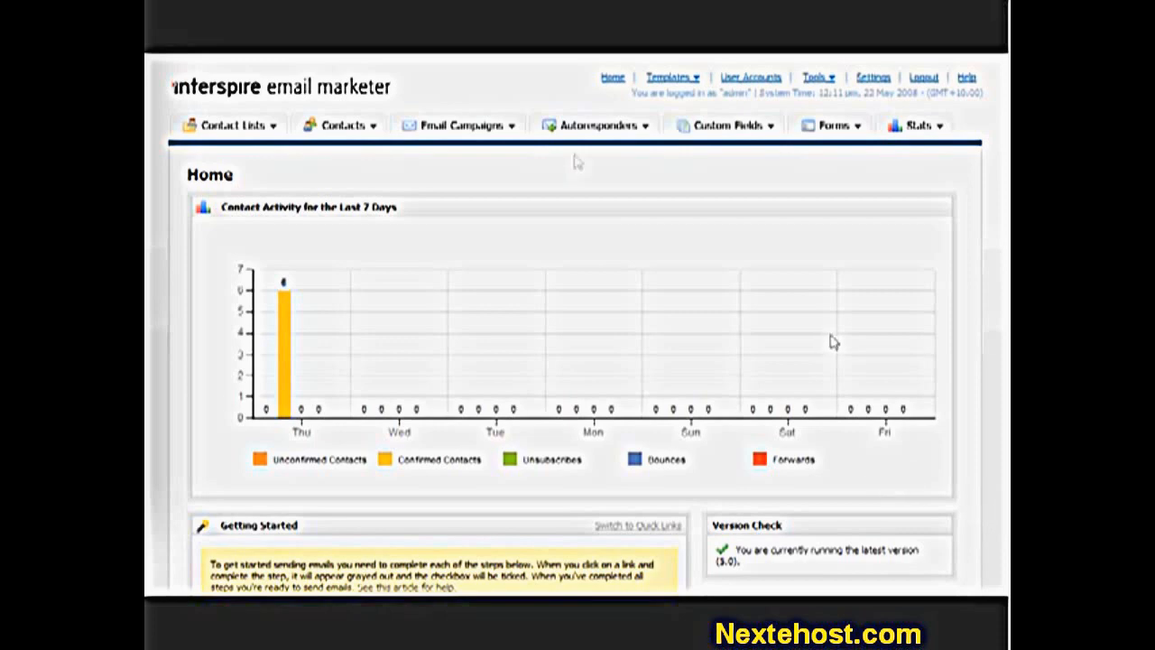
- Start a new email campaign from the Email Campaigns menu
click(463, 135)
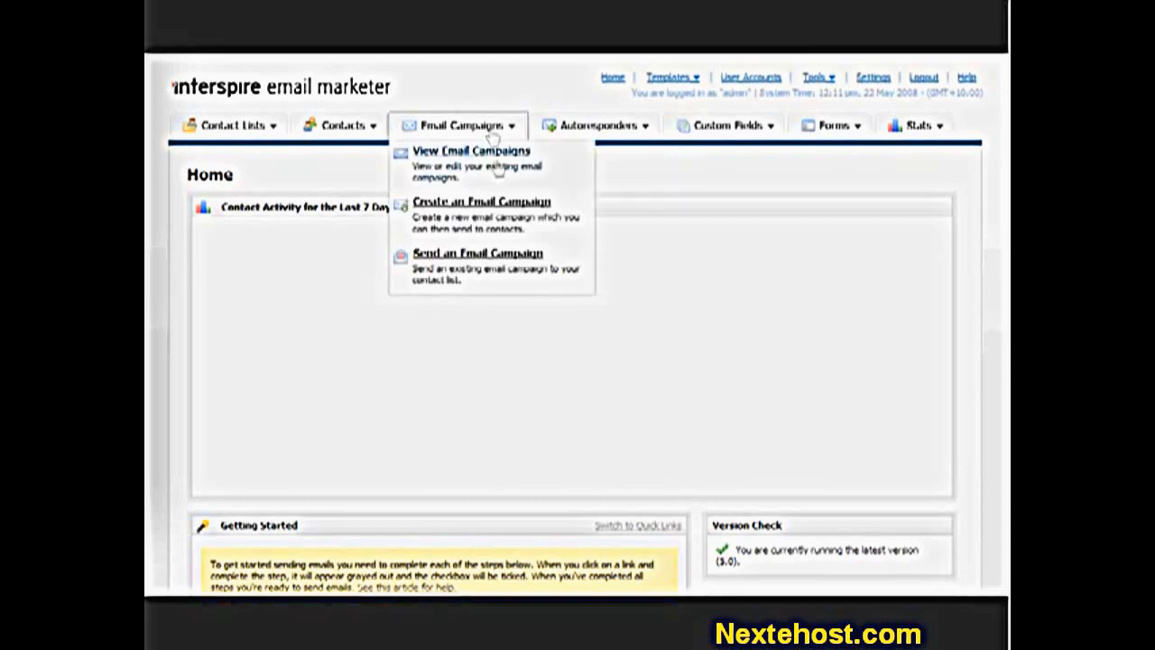
click(495, 209)
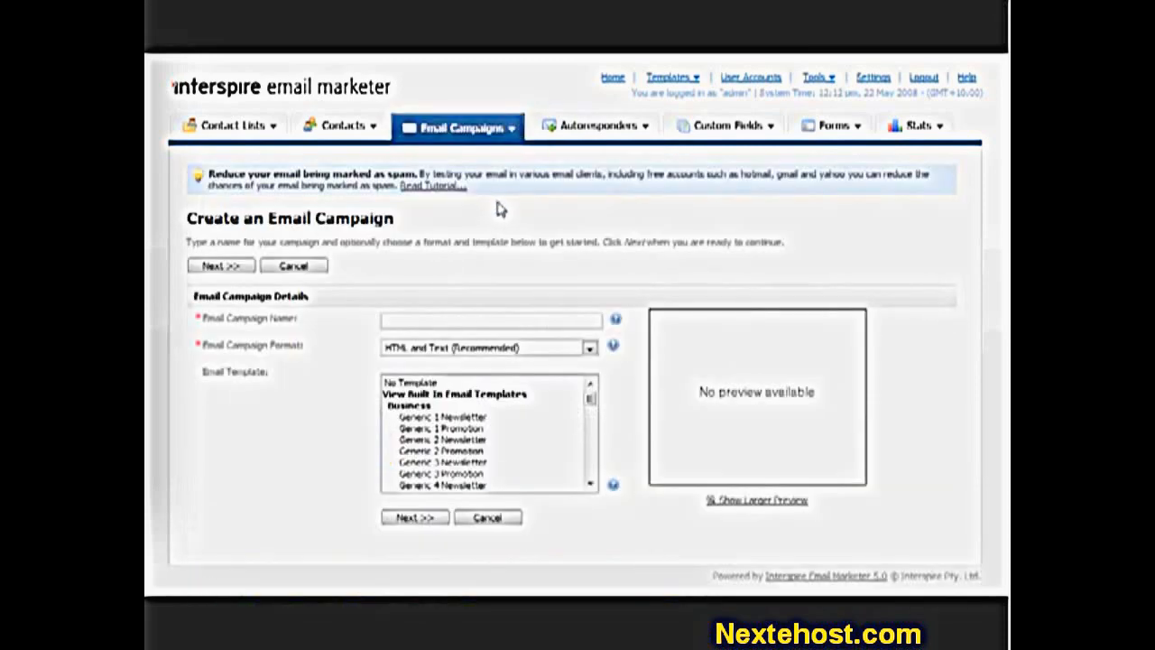
- Name the campaign 'Follow up email to trade show leads' and keep the HTML and Text format
click(421, 319)
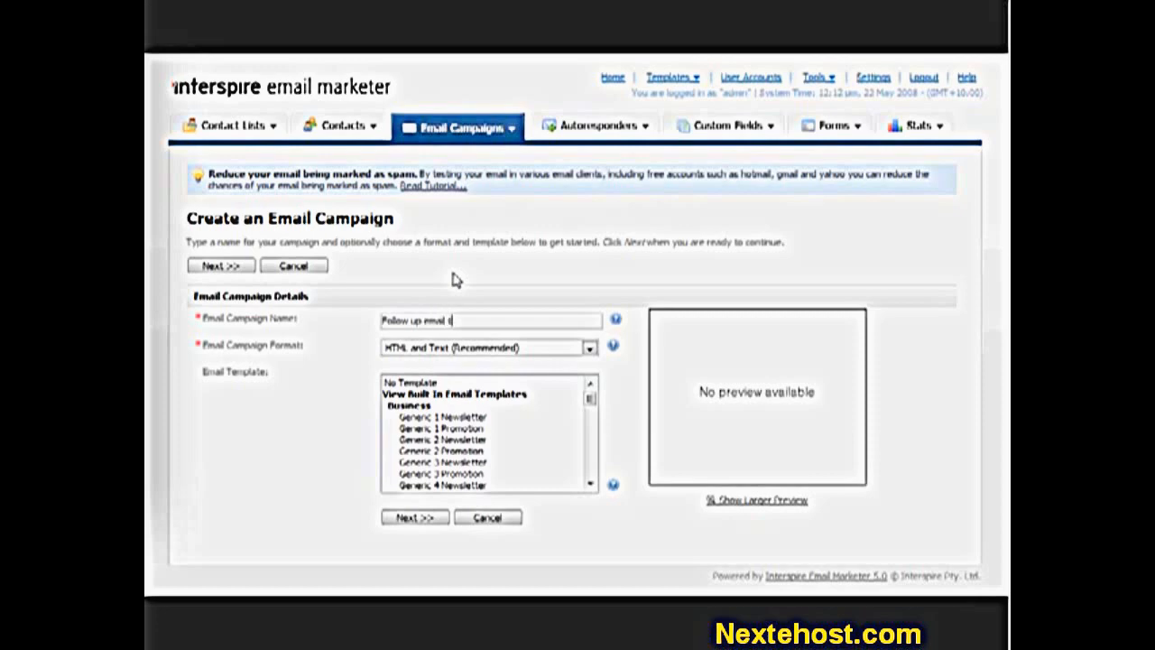
text(ads)
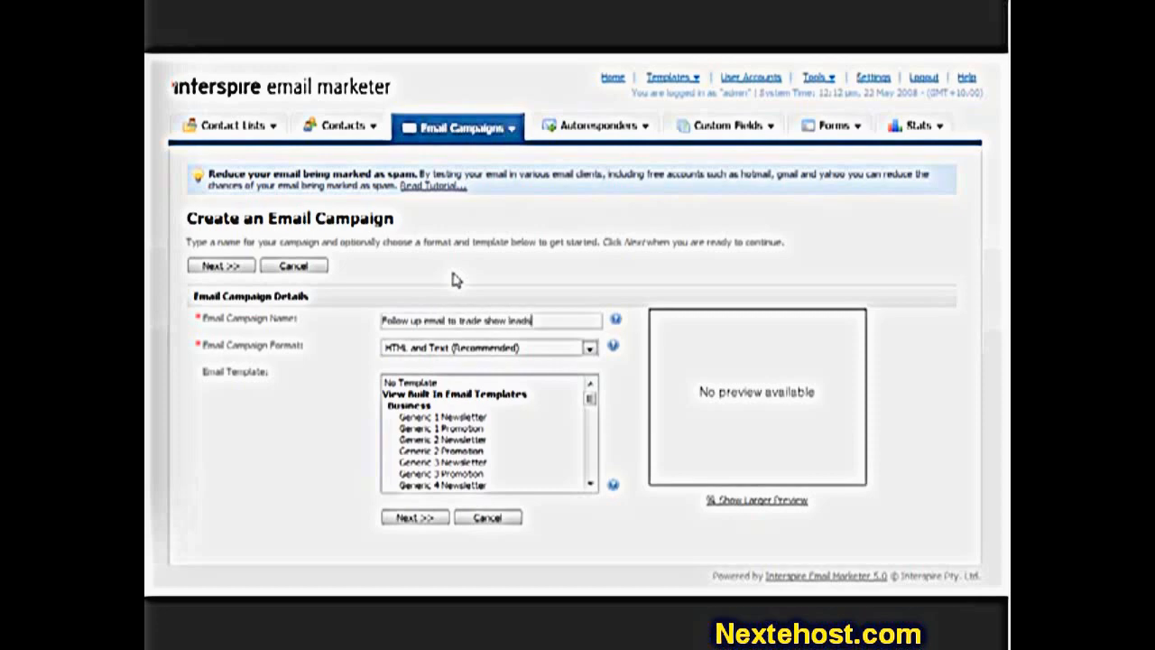
click(502, 350)
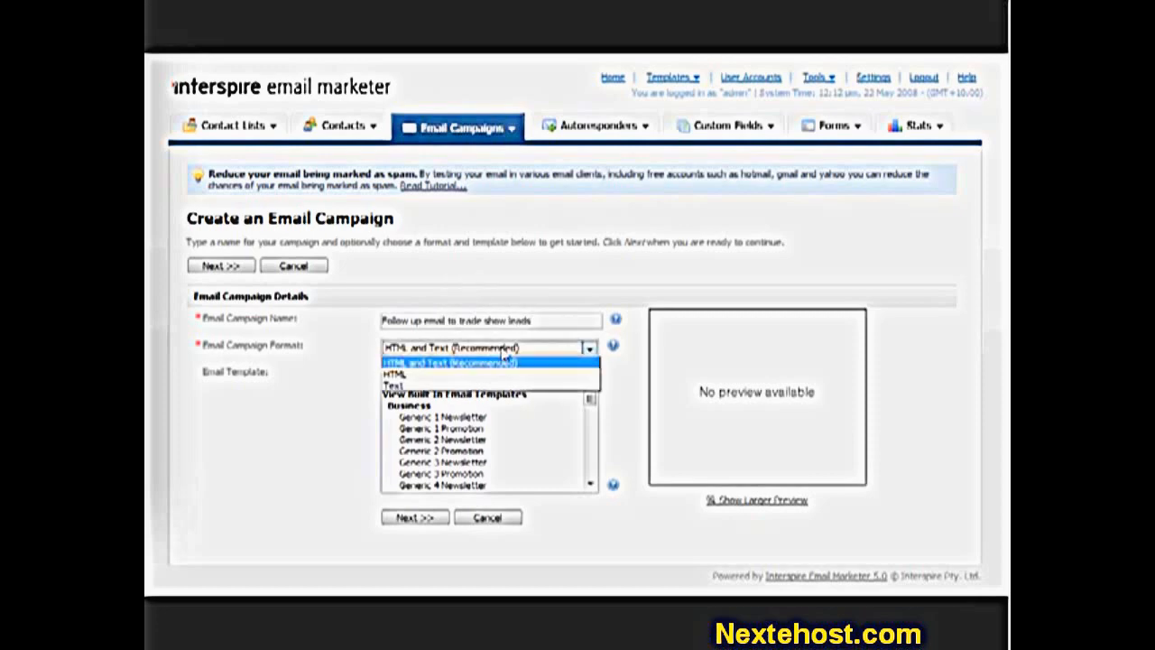
click(511, 361)
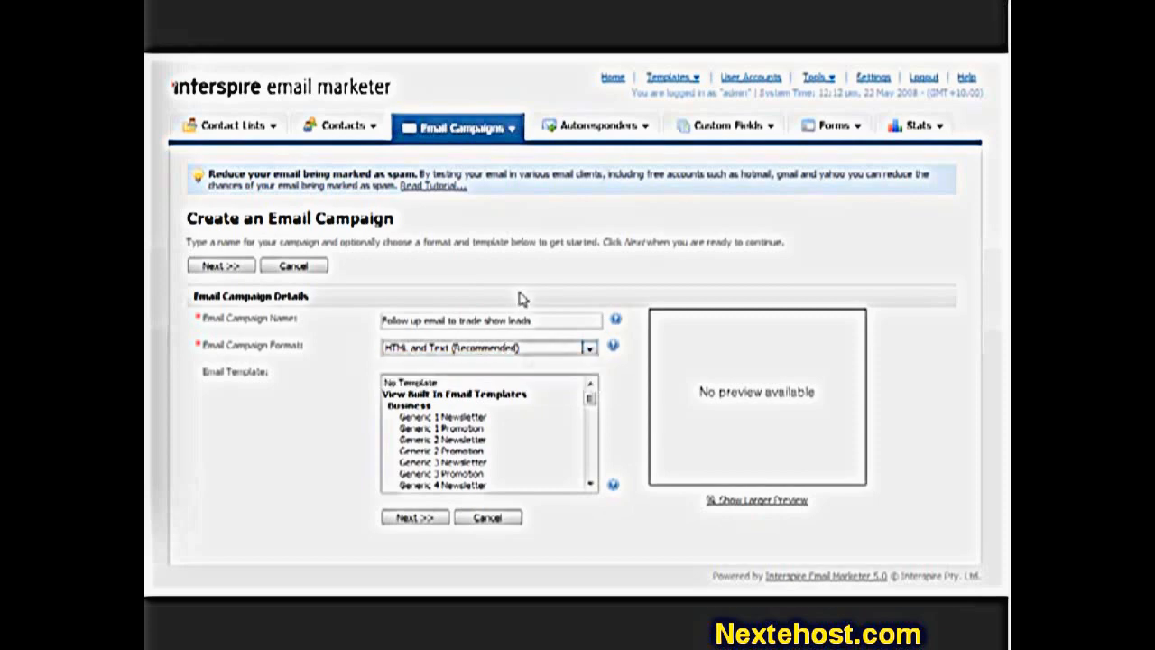
click(512, 352)
click(516, 359)
click(528, 353)
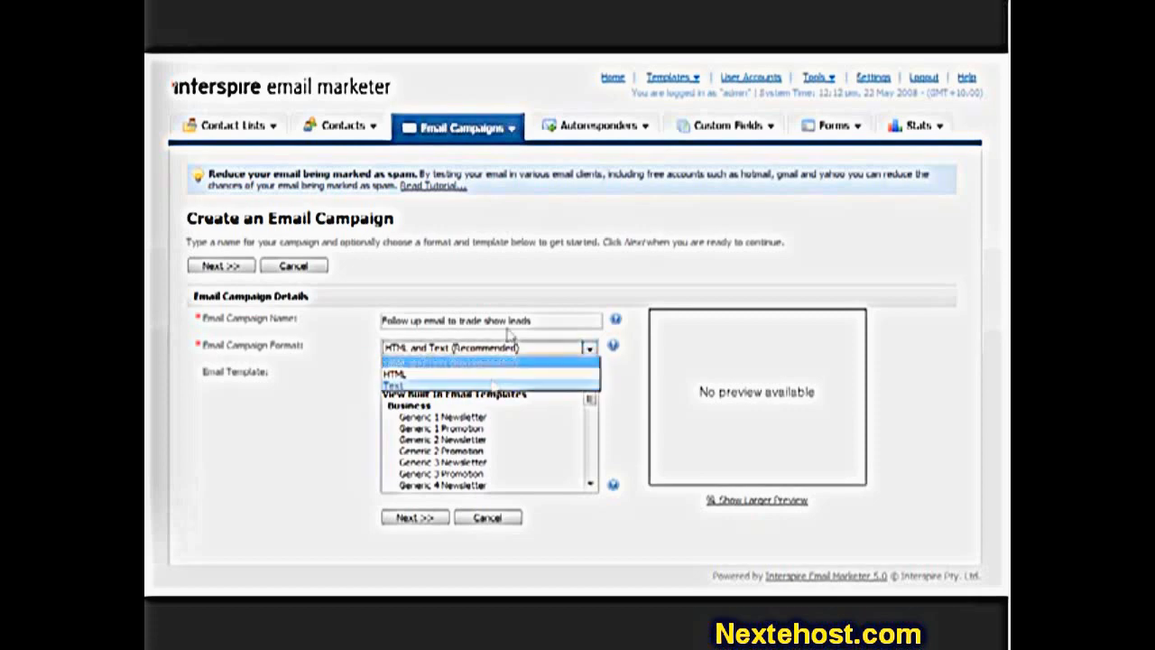
click(513, 288)
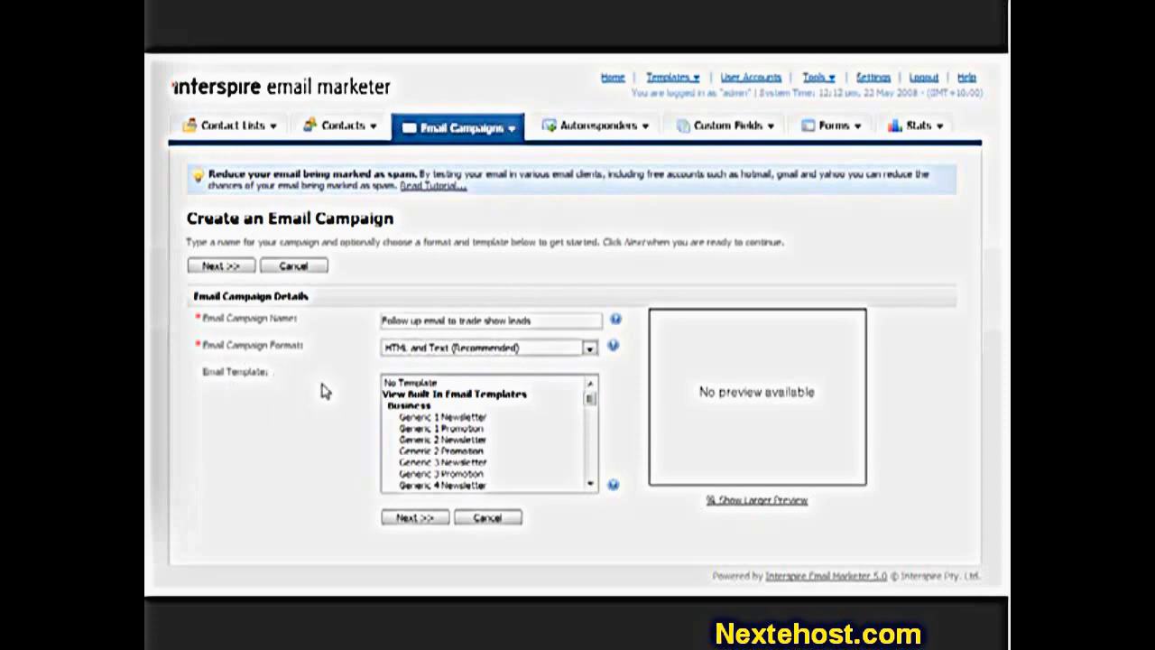
click(462, 385)
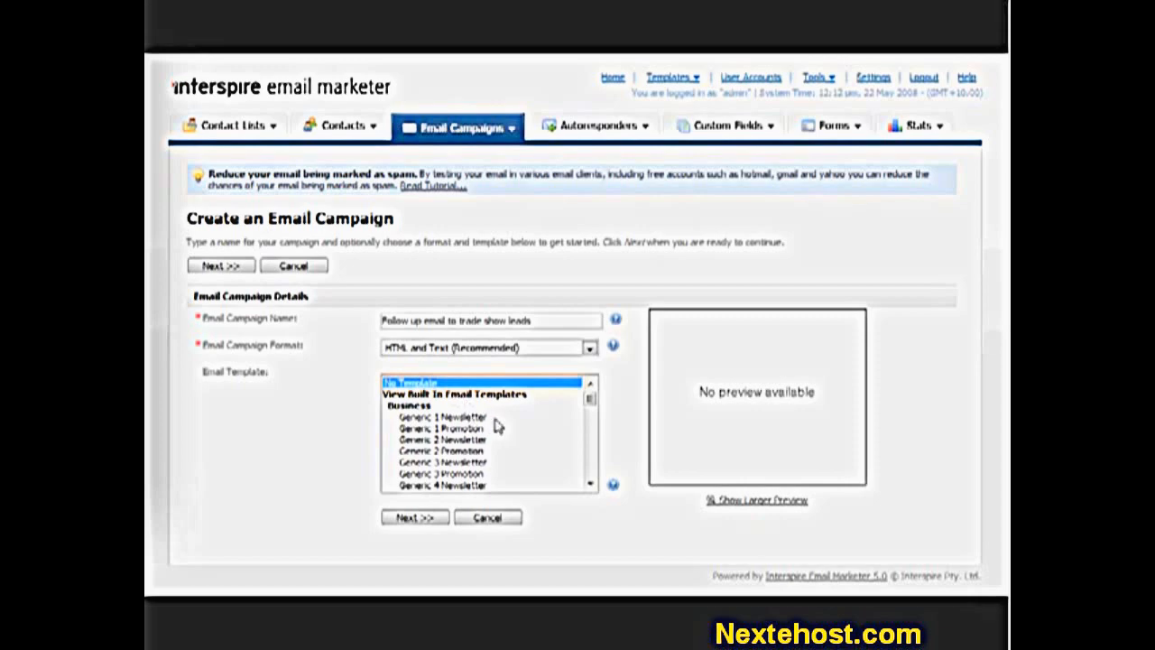
- Preview the Generic 3 Promotion, Generic 2 and 3 Newsletter, and Real Estate Promotion templates
scroll(494, 424, down, 5)
scroll(495, 424, down, 12)
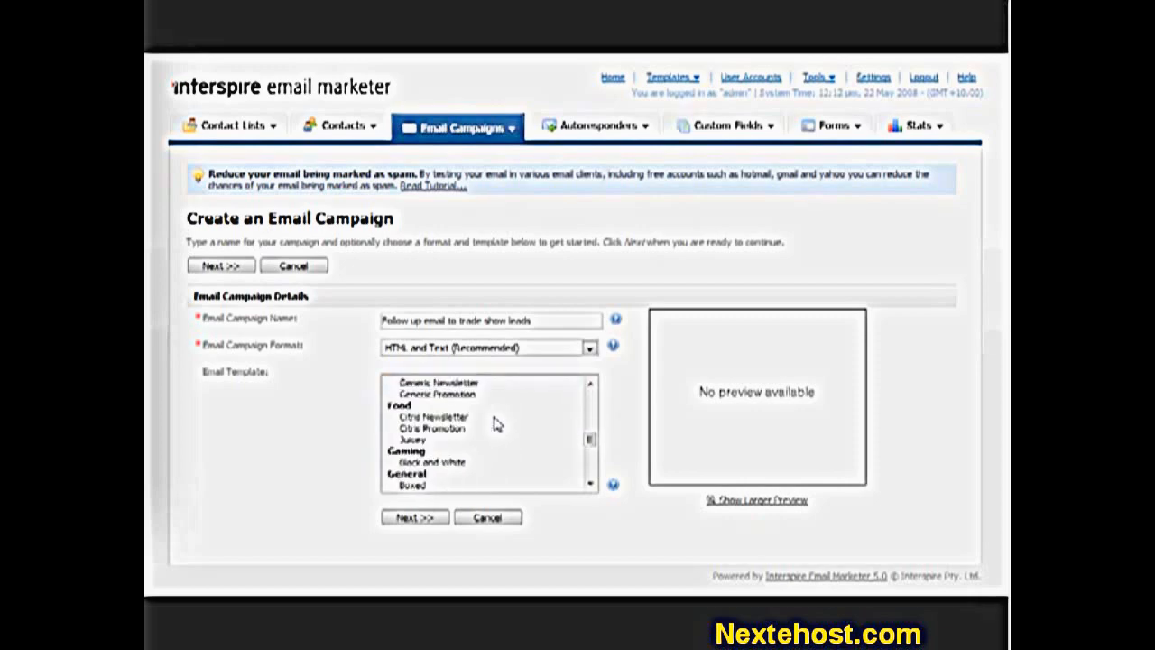
scroll(494, 424, up, 12)
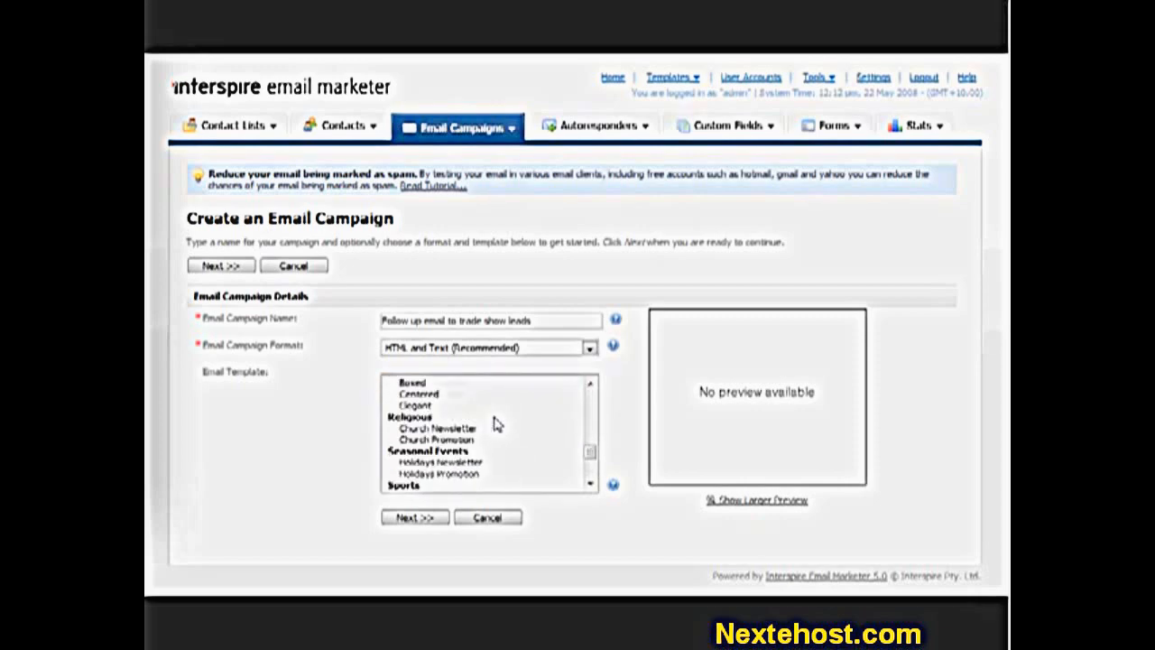
scroll(495, 424, up, 3)
click(493, 407)
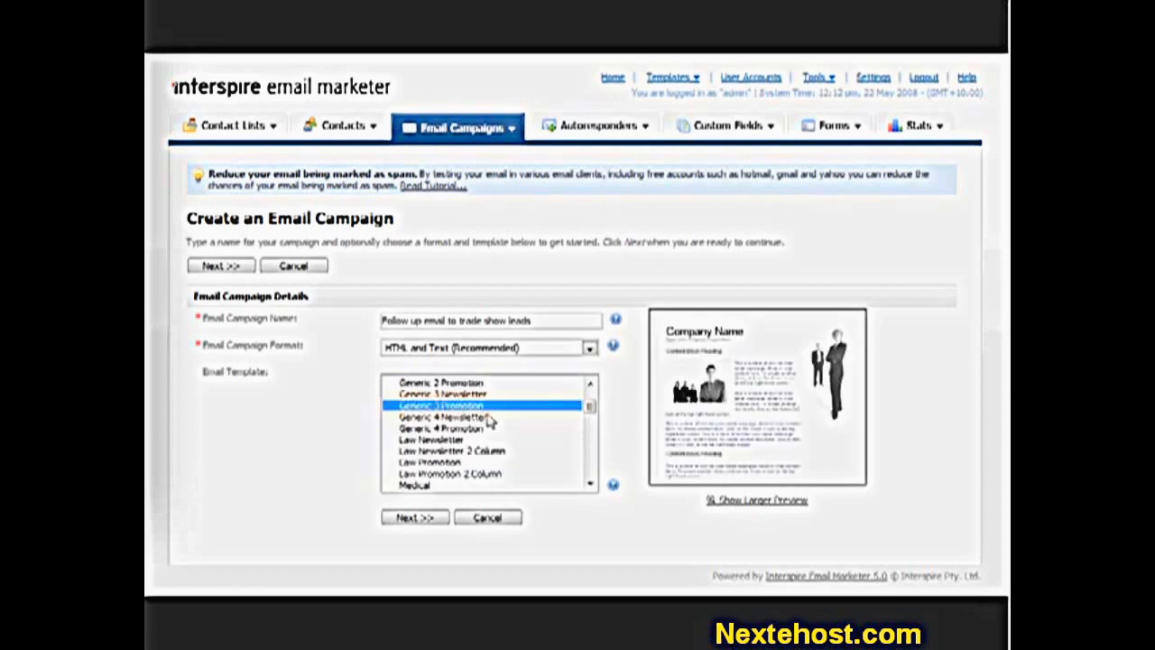
scroll(496, 448, up, 2)
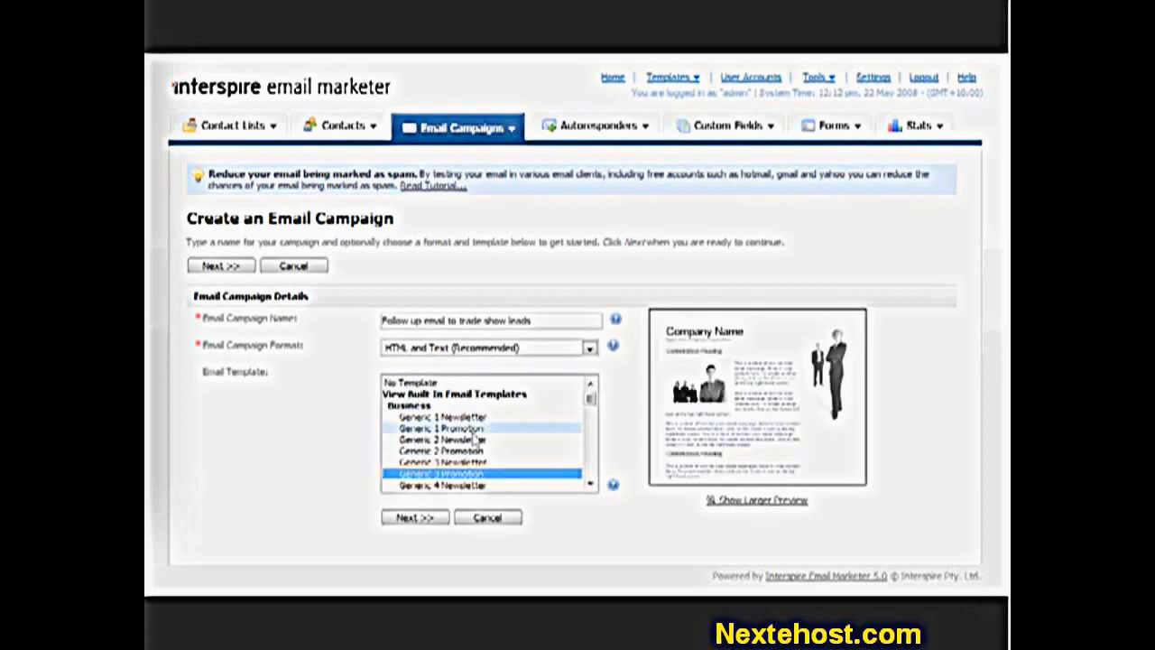
click(487, 440)
click(489, 461)
scroll(488, 461, down, 1)
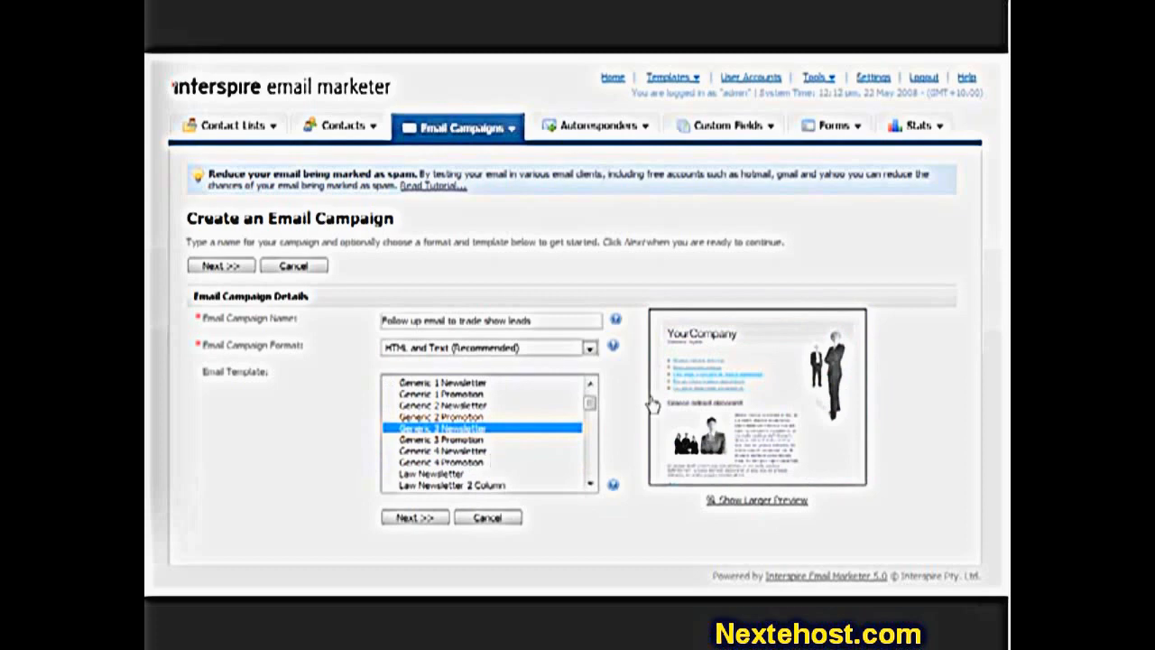
scroll(422, 469, down, 1)
scroll(422, 469, down, 3)
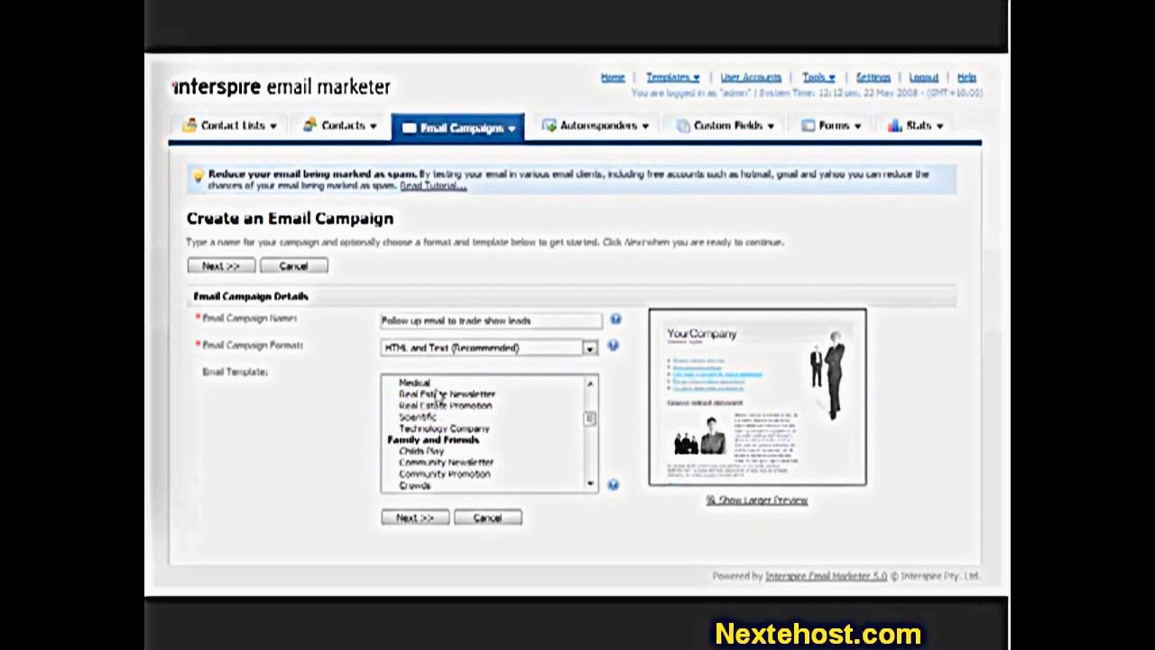
click(442, 383)
click(444, 407)
- Preview more templates, then pick Generic 4 Promotion and continue to the content step
scroll(445, 407, down, 1)
click(441, 417)
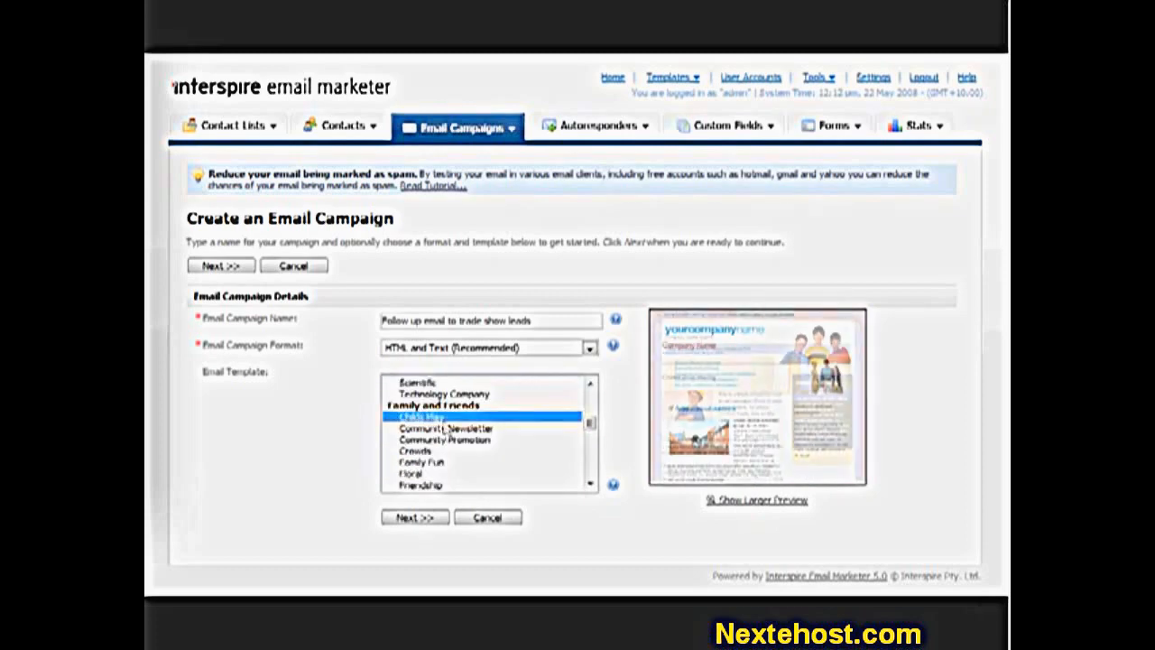
click(443, 440)
scroll(456, 460, down, 1)
click(442, 430)
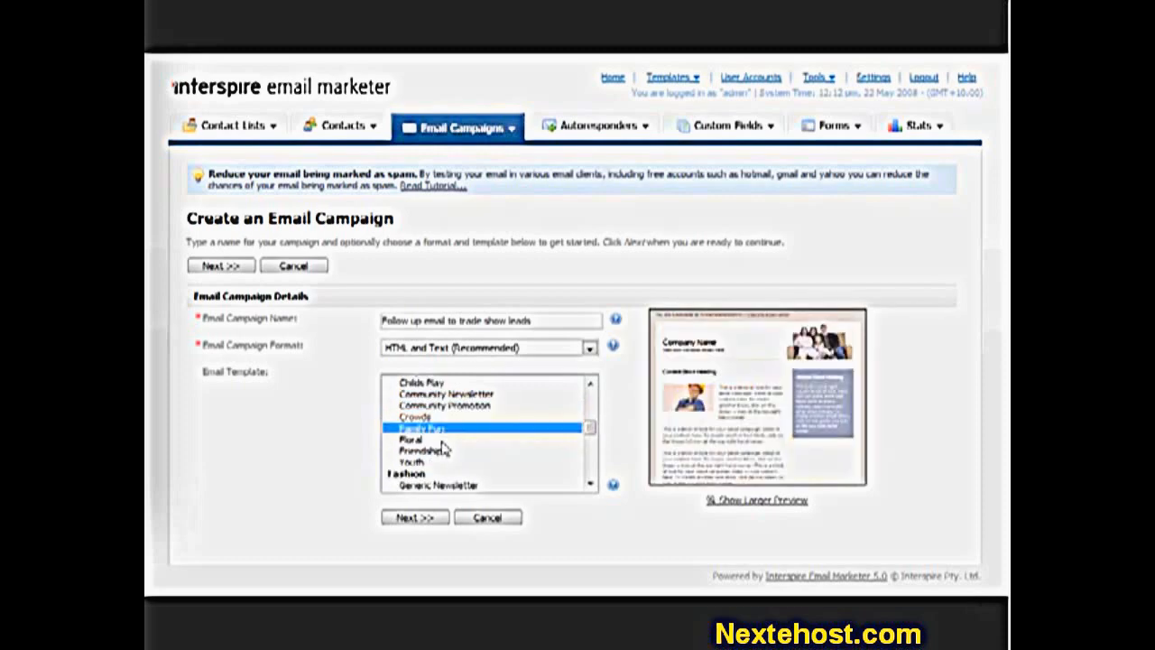
click(442, 451)
scroll(447, 456, down, 2)
click(441, 417)
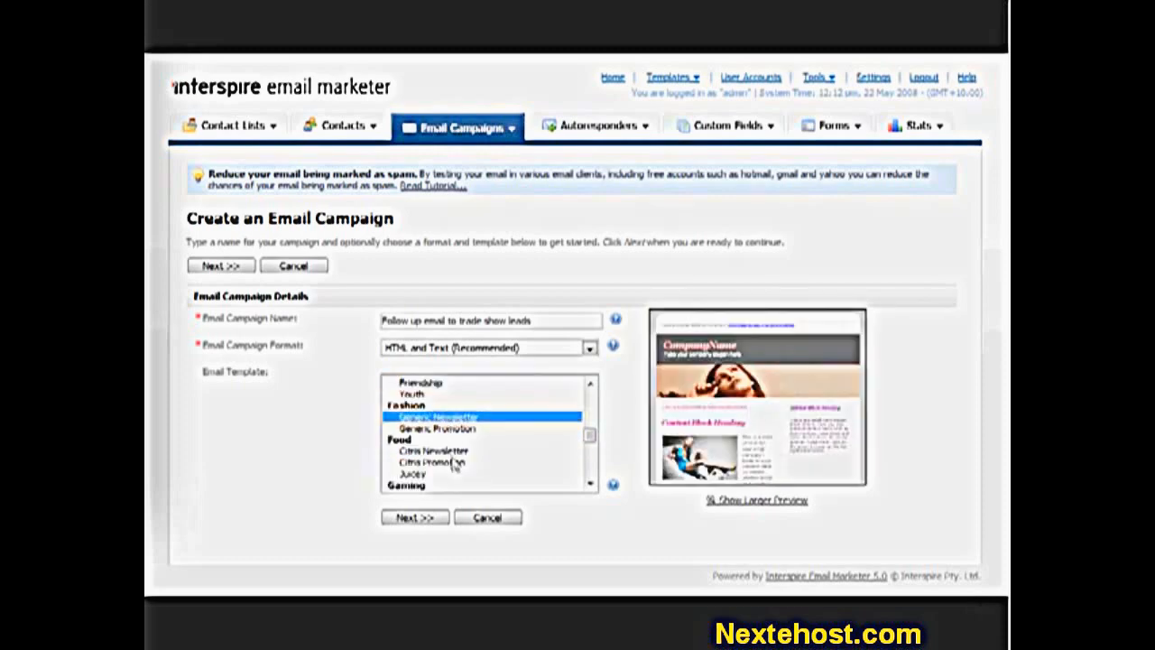
click(447, 450)
scroll(455, 462, down, 6)
scroll(455, 462, up, 6)
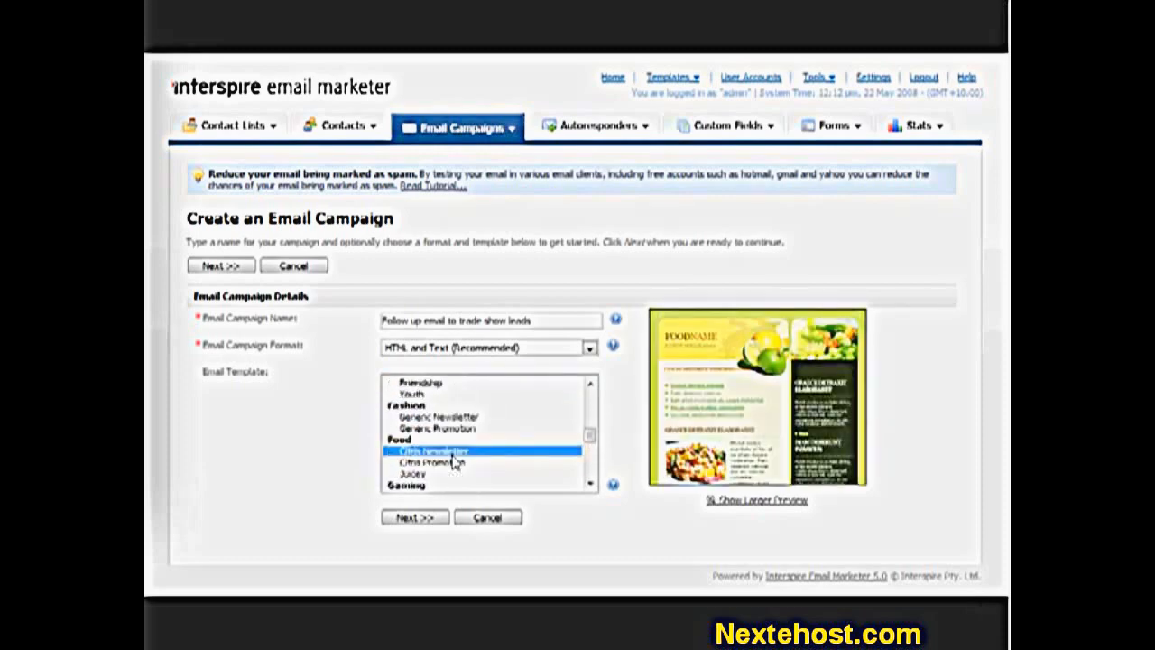
scroll(456, 462, up, 8)
scroll(456, 462, down, 2)
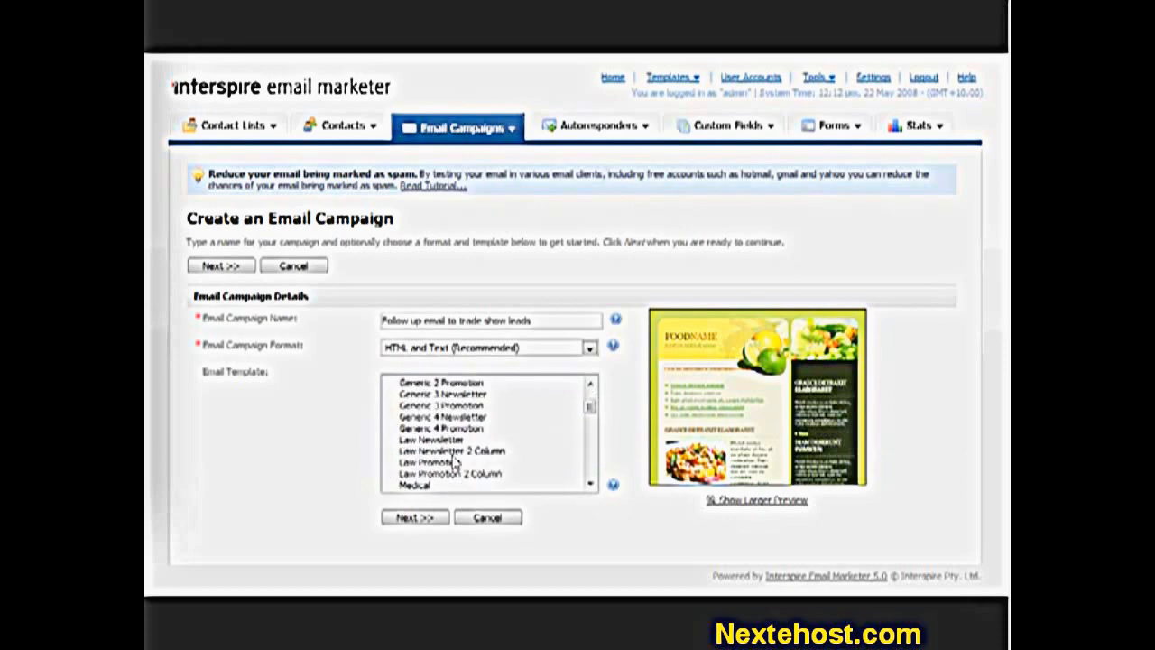
scroll(456, 462, up, 1)
click(449, 417)
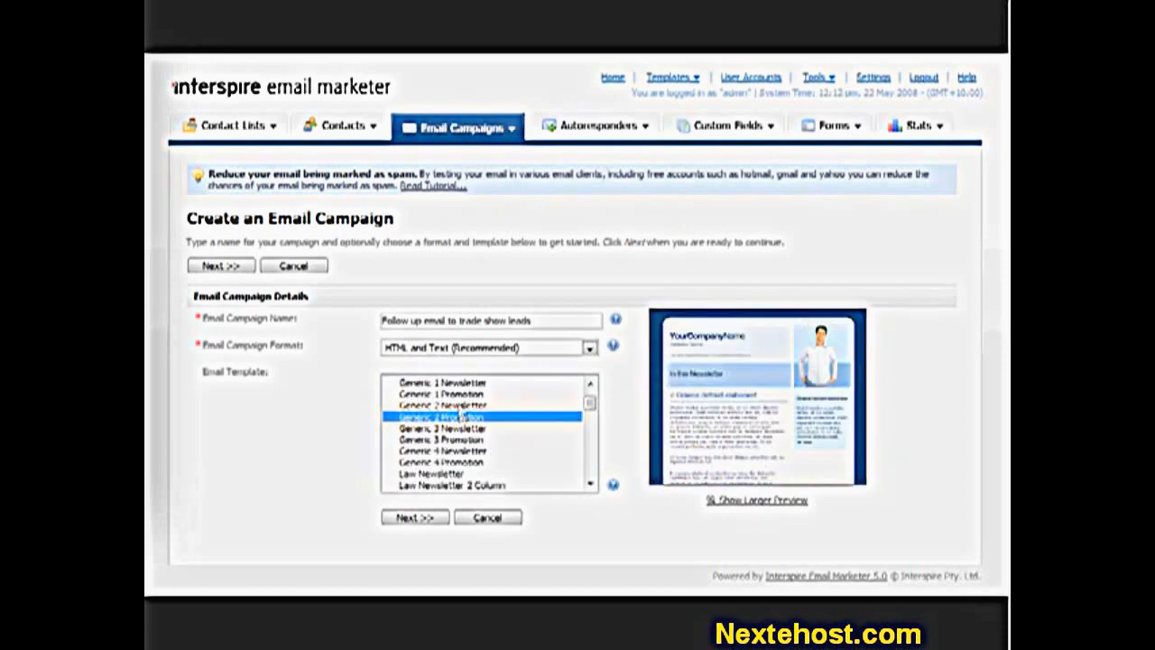
scroll(456, 415, down, 2)
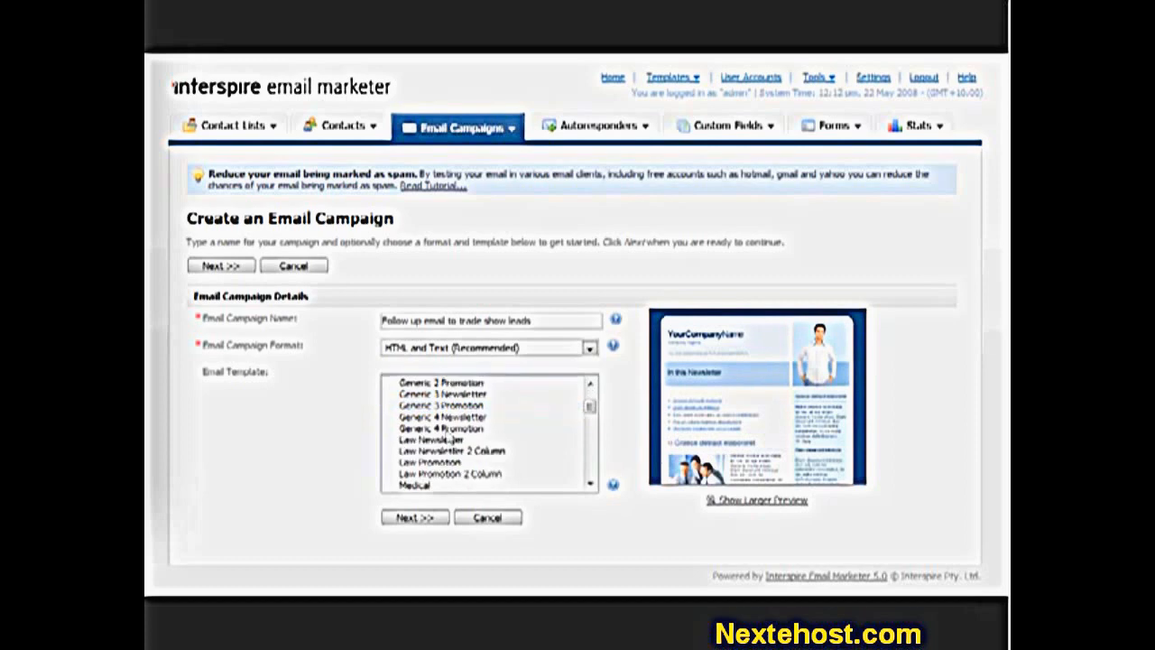
click(449, 427)
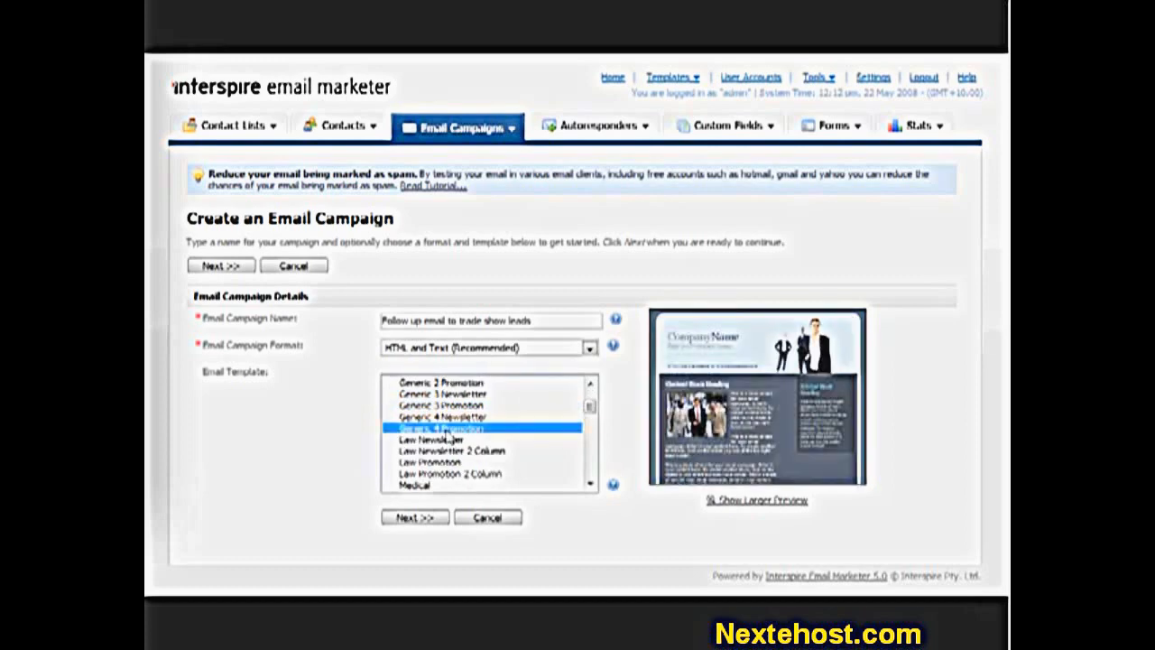
click(417, 519)
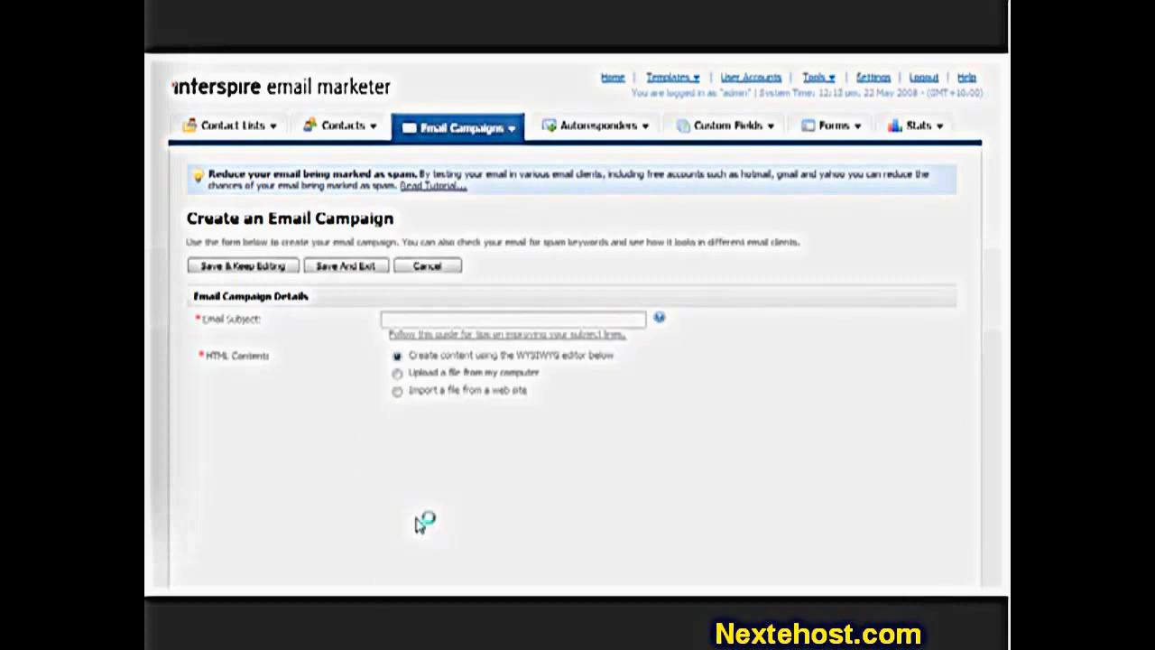
- Set the subject to 'How did you like our trade show?' and keep the WYSIWYG editor
click(453, 322)
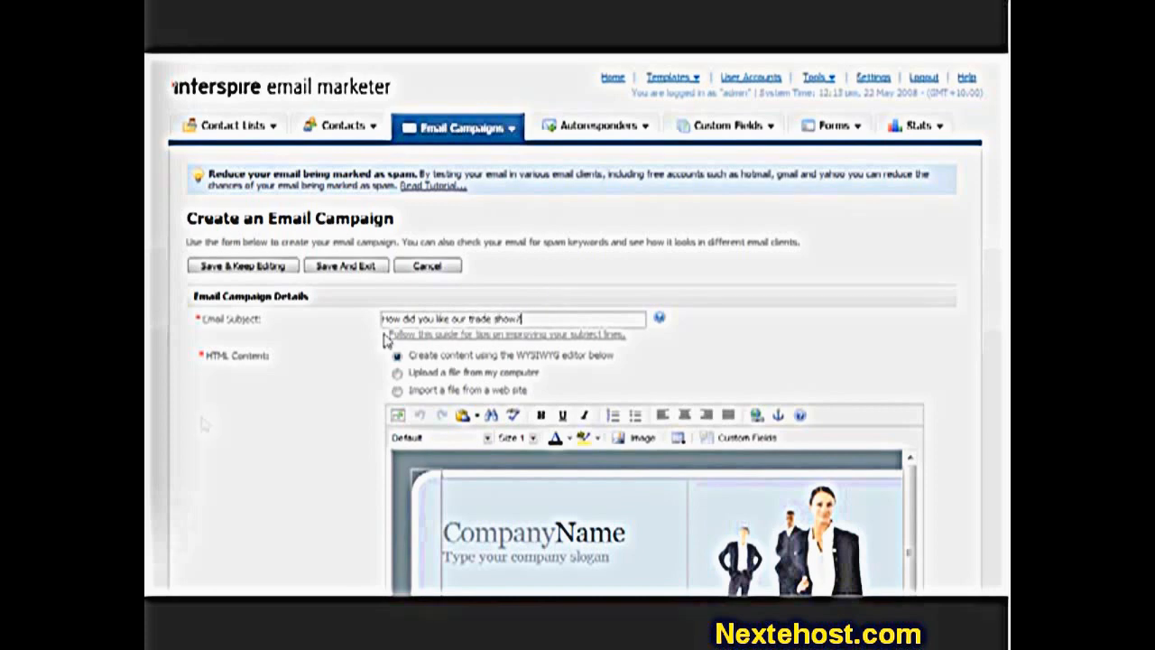
scroll(262, 405, down, 1)
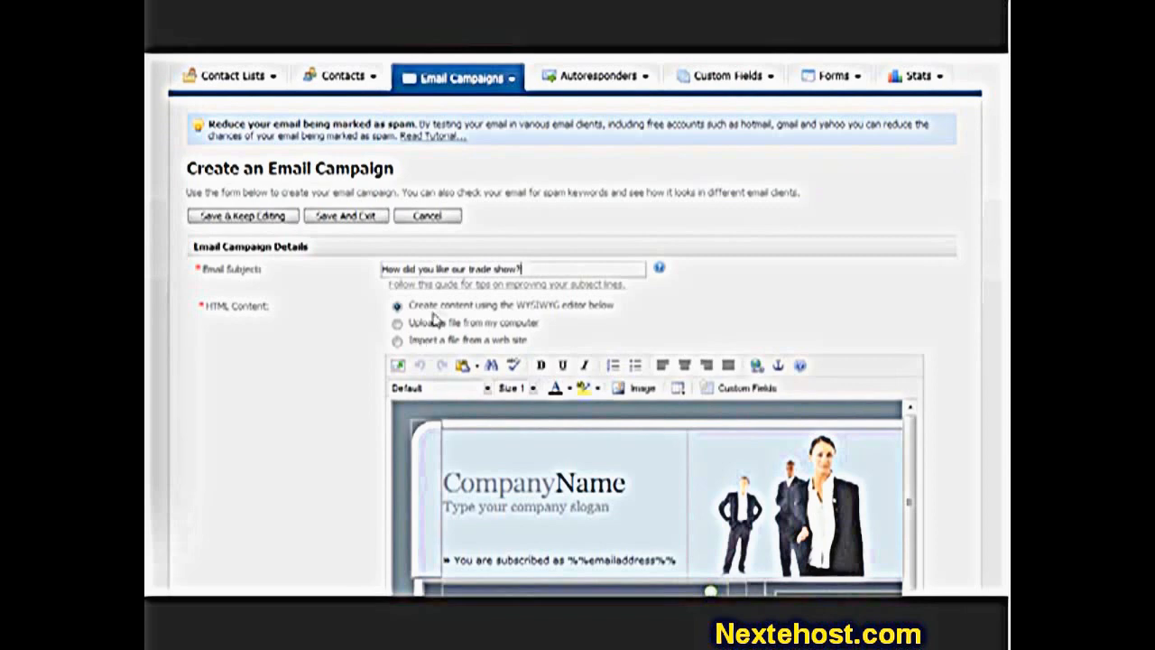
click(485, 324)
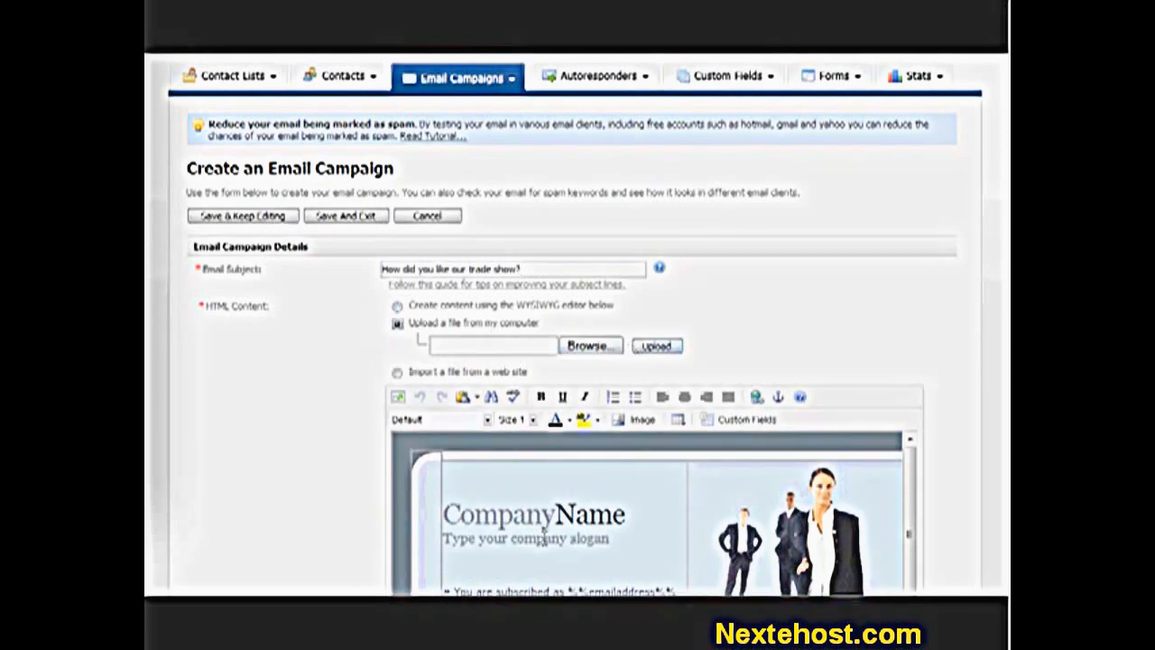
click(462, 374)
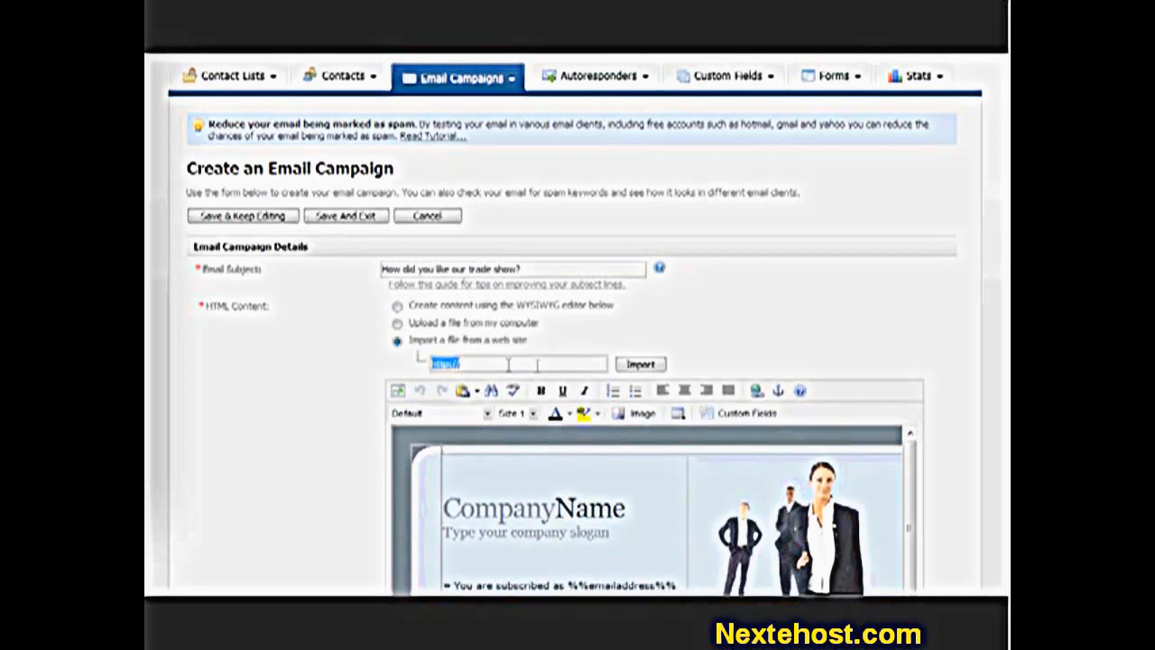
click(494, 307)
scroll(317, 455, down, 5)
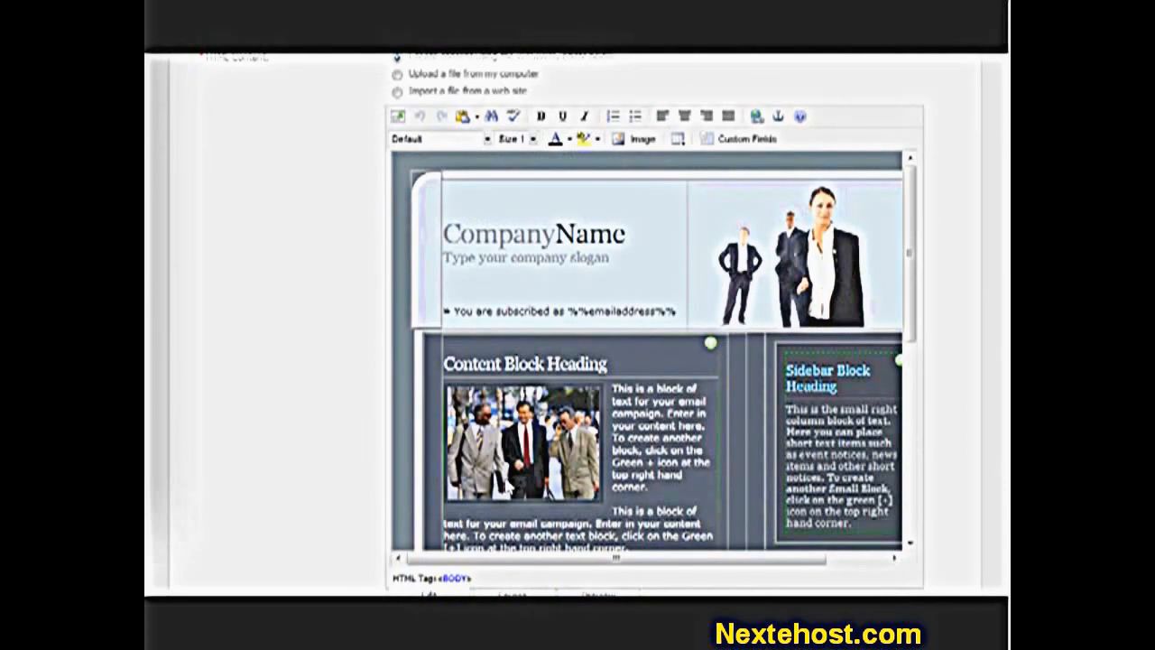
- Delete the second sidebar block from the template
drag(541, 564, 640, 572)
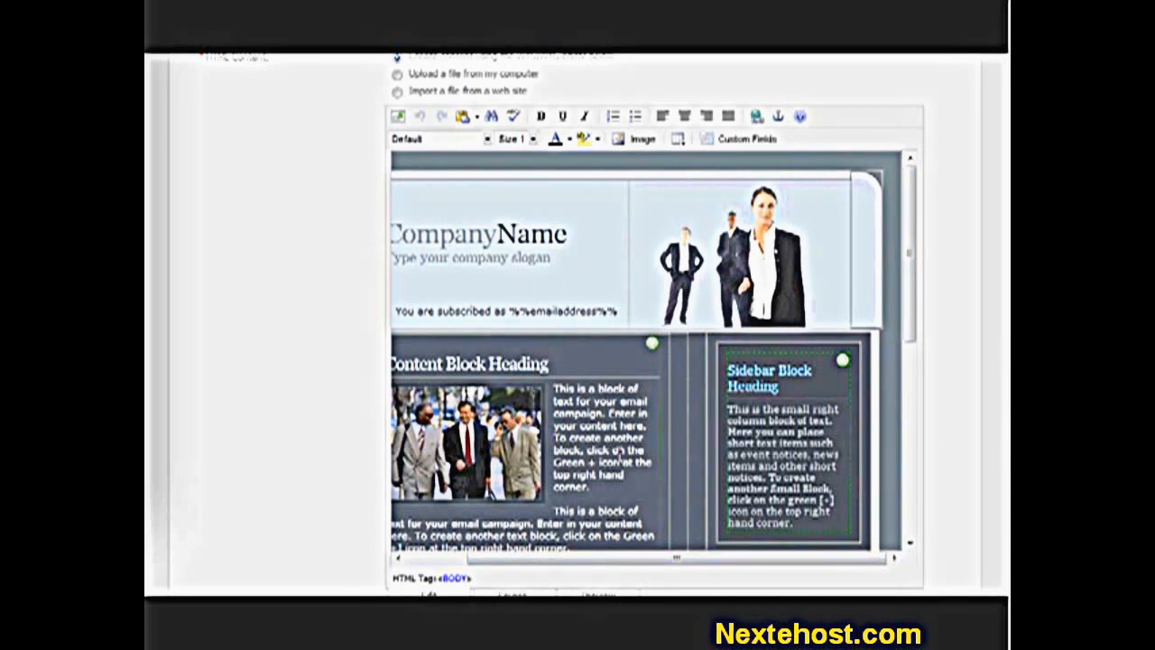
scroll(748, 450, down, 4)
scroll(748, 451, up, 1)
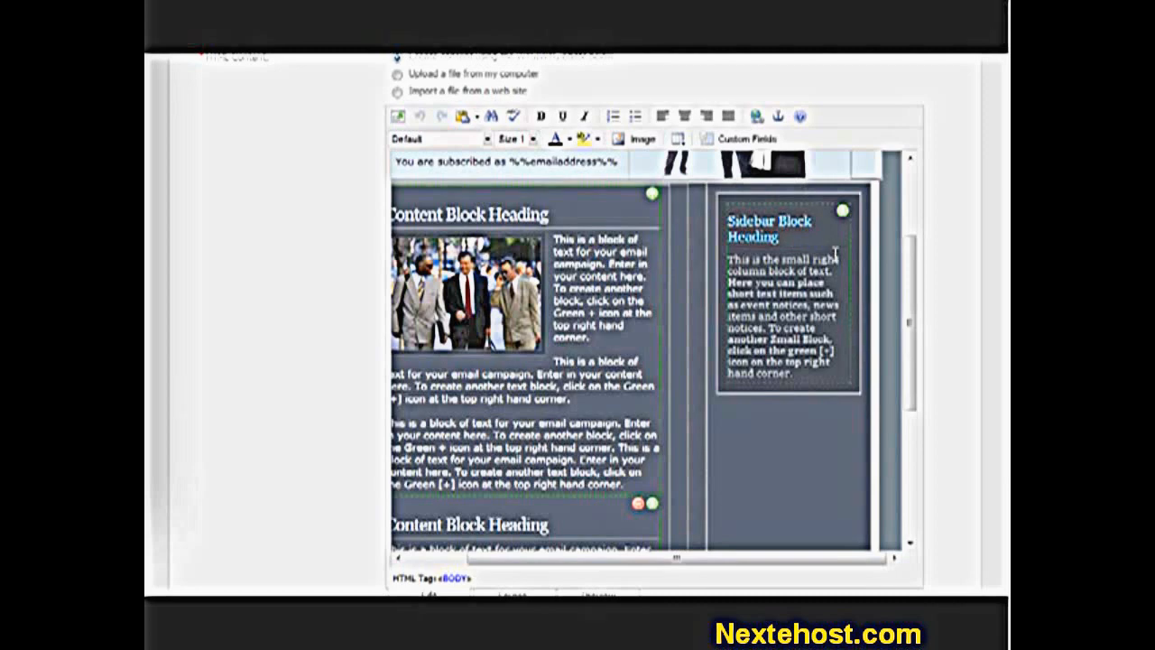
click(842, 213)
scroll(812, 271, down, 2)
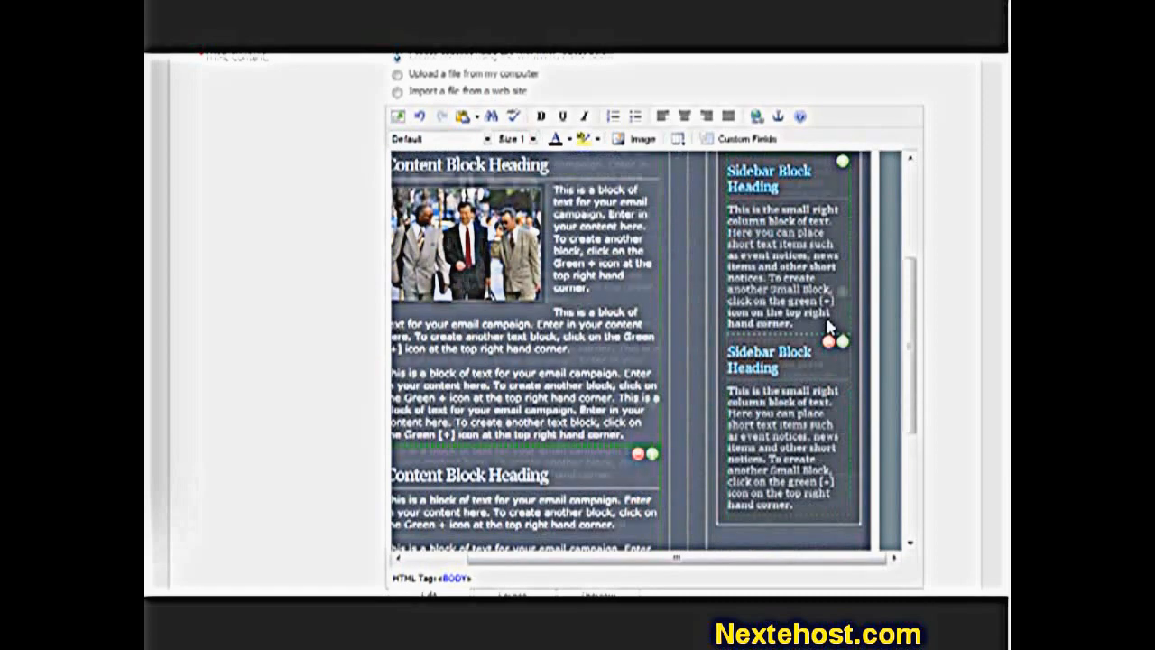
click(784, 322)
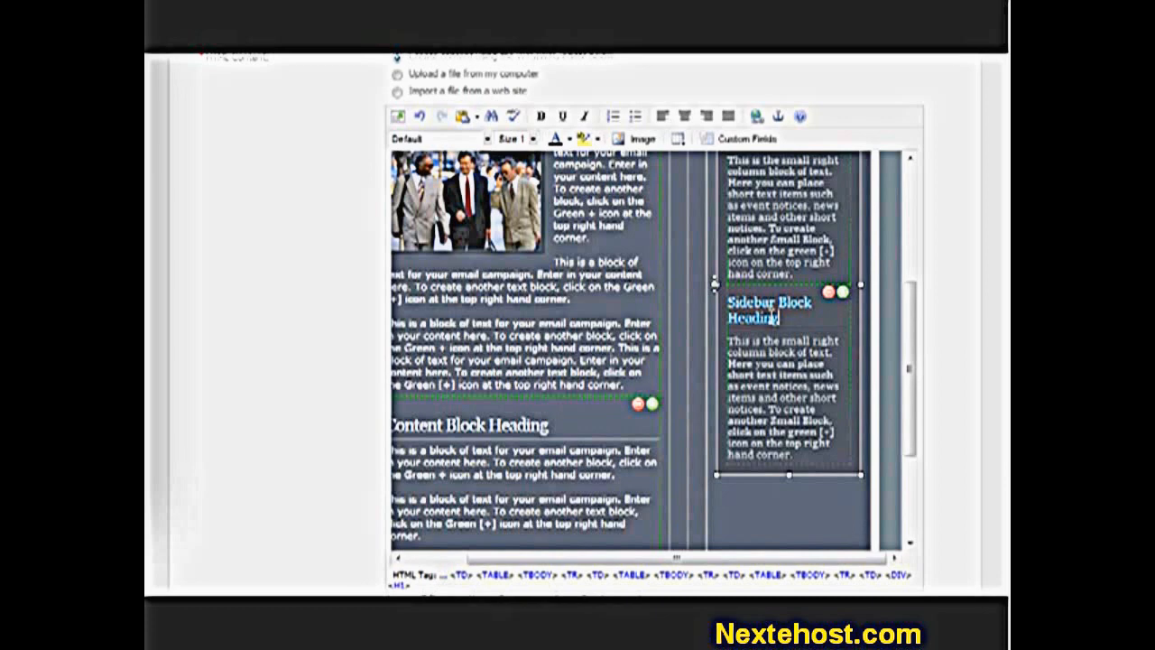
click(828, 291)
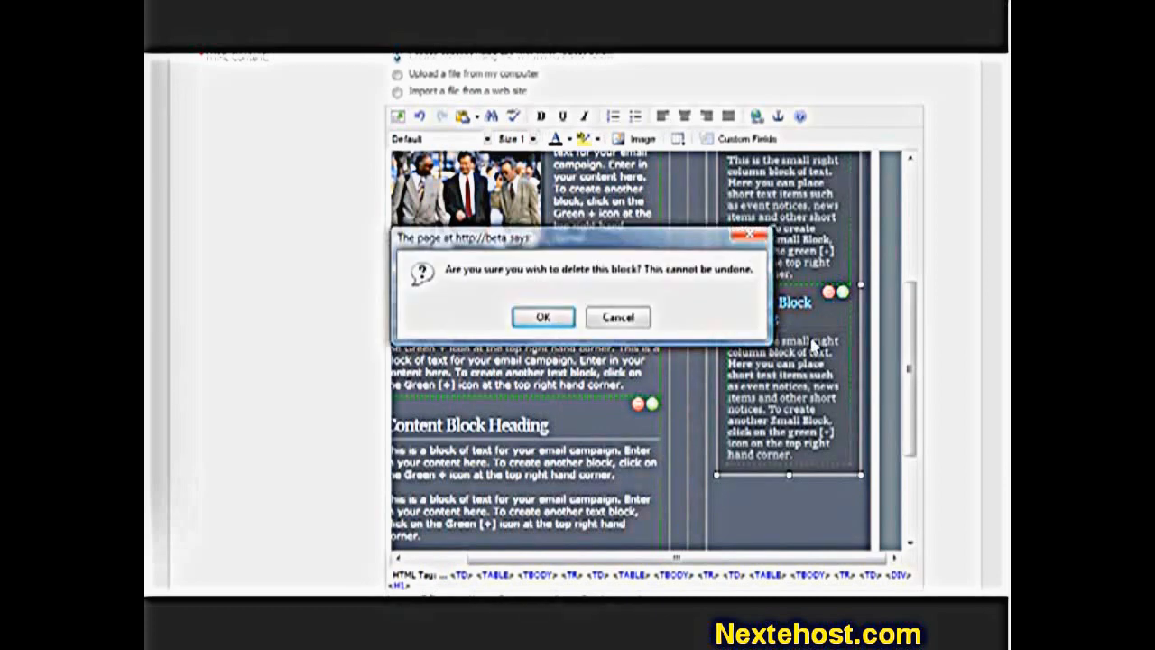
click(538, 320)
- Delete one of the repeated lower content blocks
scroll(716, 381, up, 3)
scroll(790, 401, down, 4)
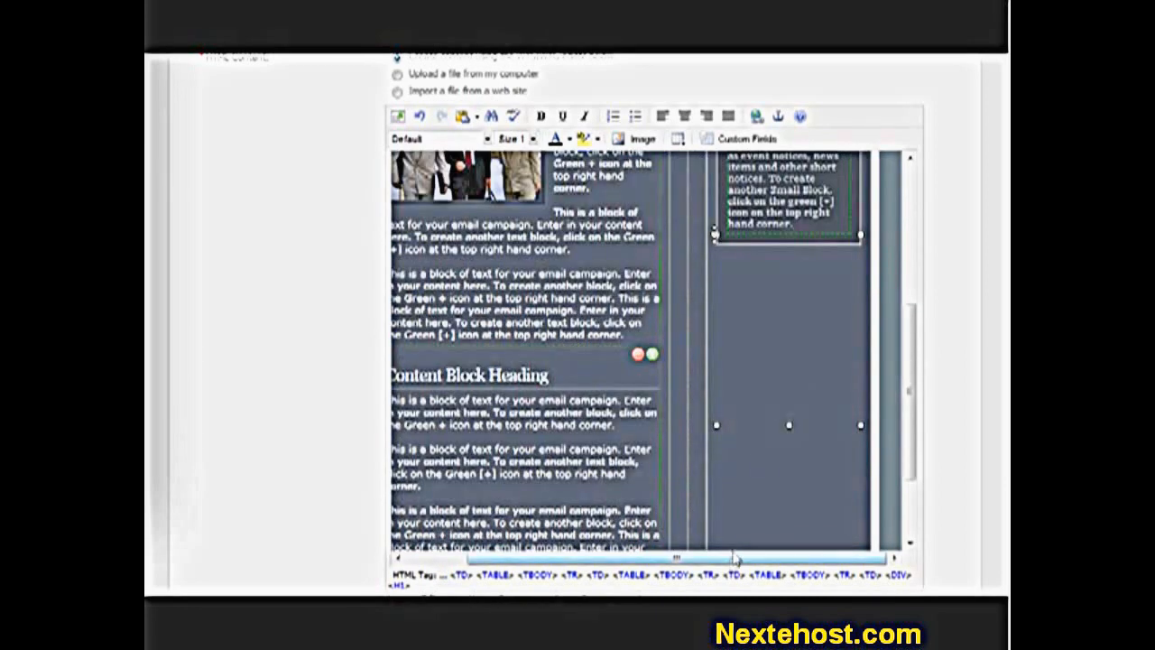
drag(734, 558, 632, 558)
scroll(681, 473, down, 2)
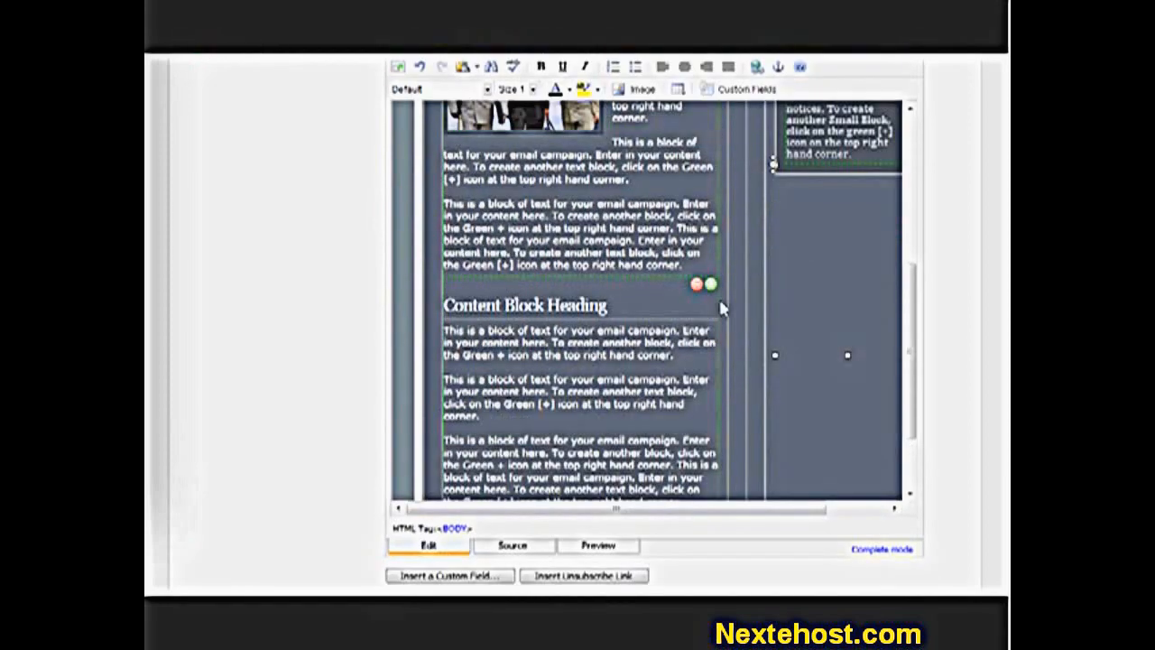
scroll(706, 325, down, 3)
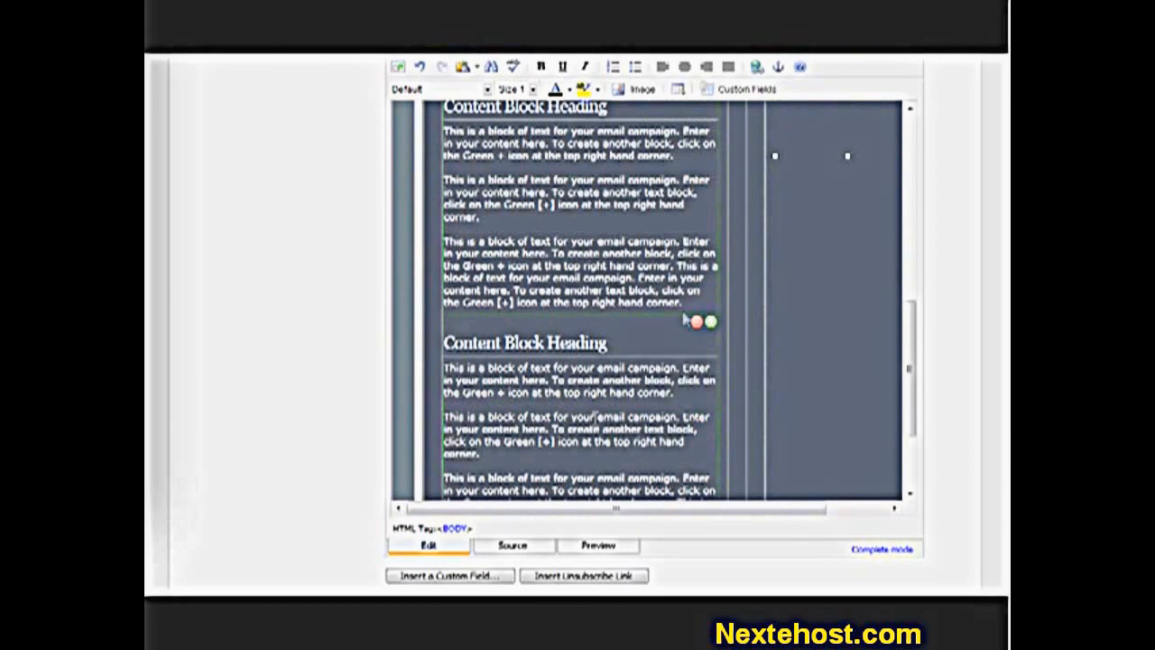
scroll(713, 361, up, 1)
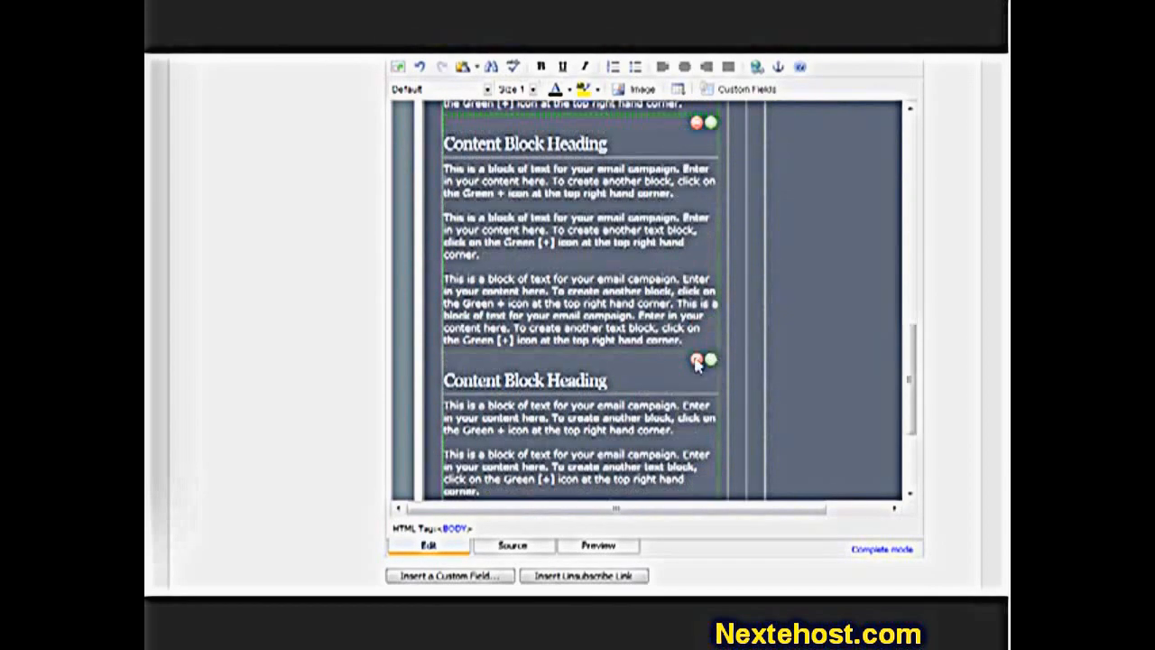
click(695, 360)
click(539, 318)
scroll(621, 380, up, 8)
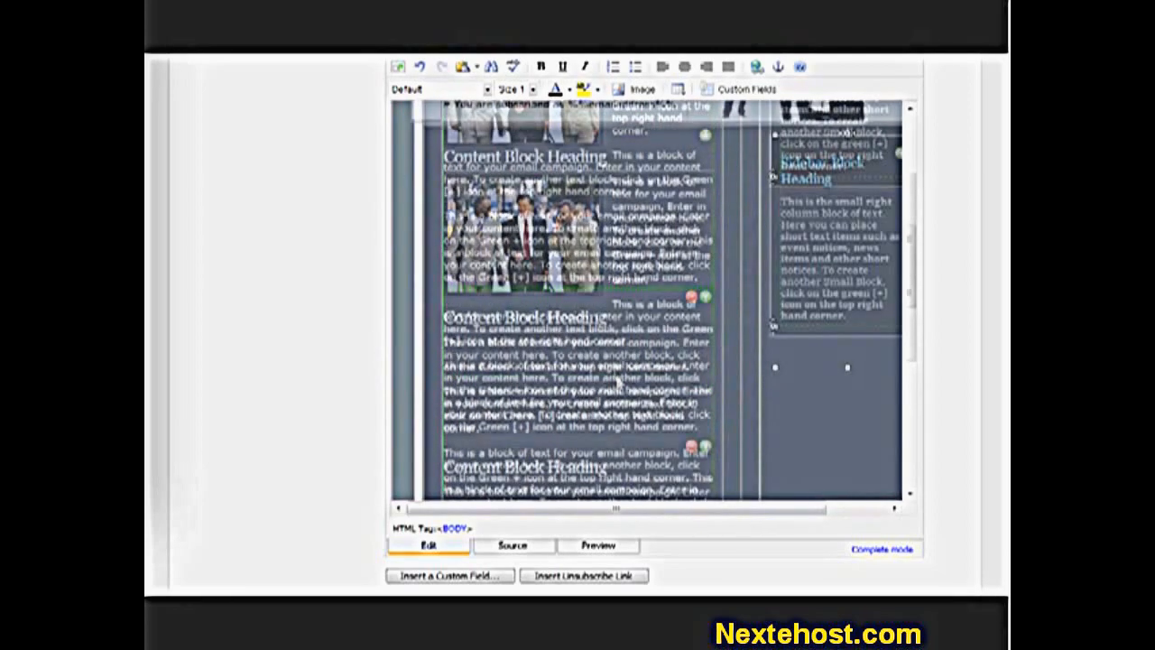
- Replace the header placeholders with 'Interspire Pty. Ltd.' and slogan 'Web software inspired by you'
click(625, 186)
key(shift+Home)
text(Inter)
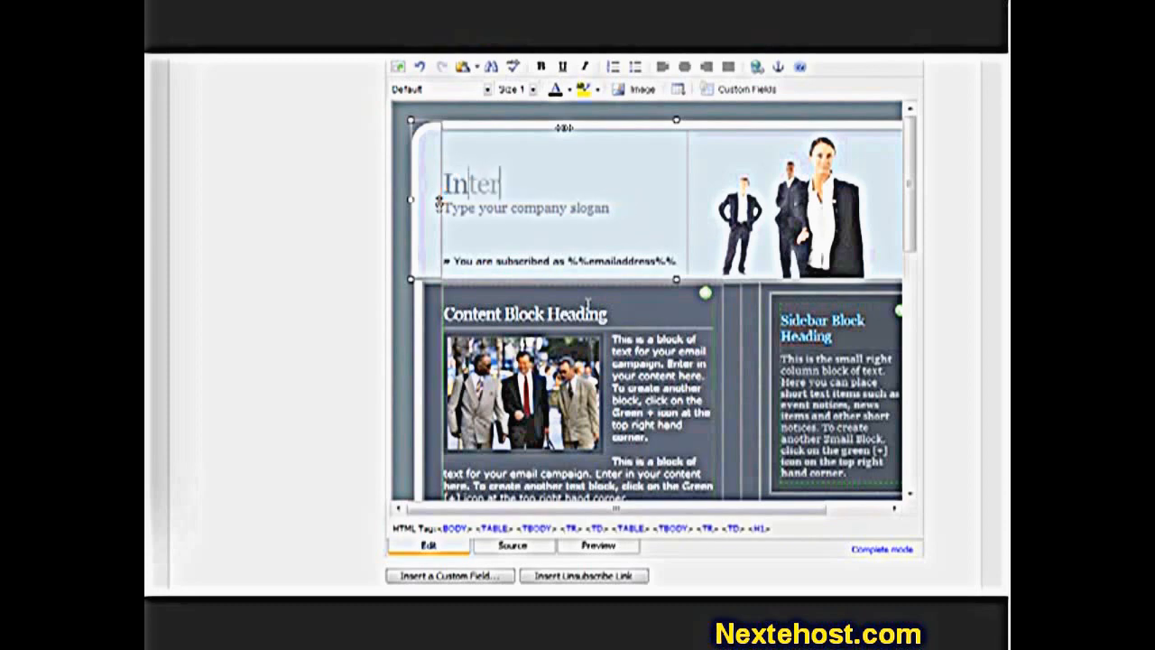
text(spire Pty.Lt)
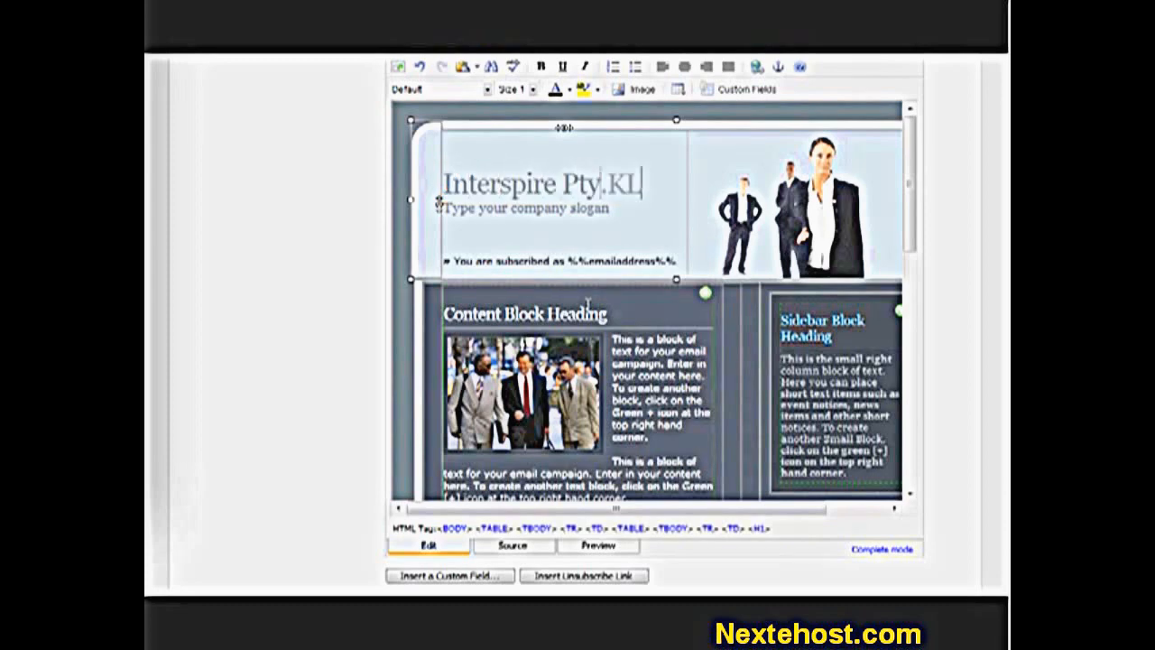
key(BackSpace)
key(BackSpace)
text(Ltd.)
key(Down)
key(shift+Home)
text(Web software inspired by you)
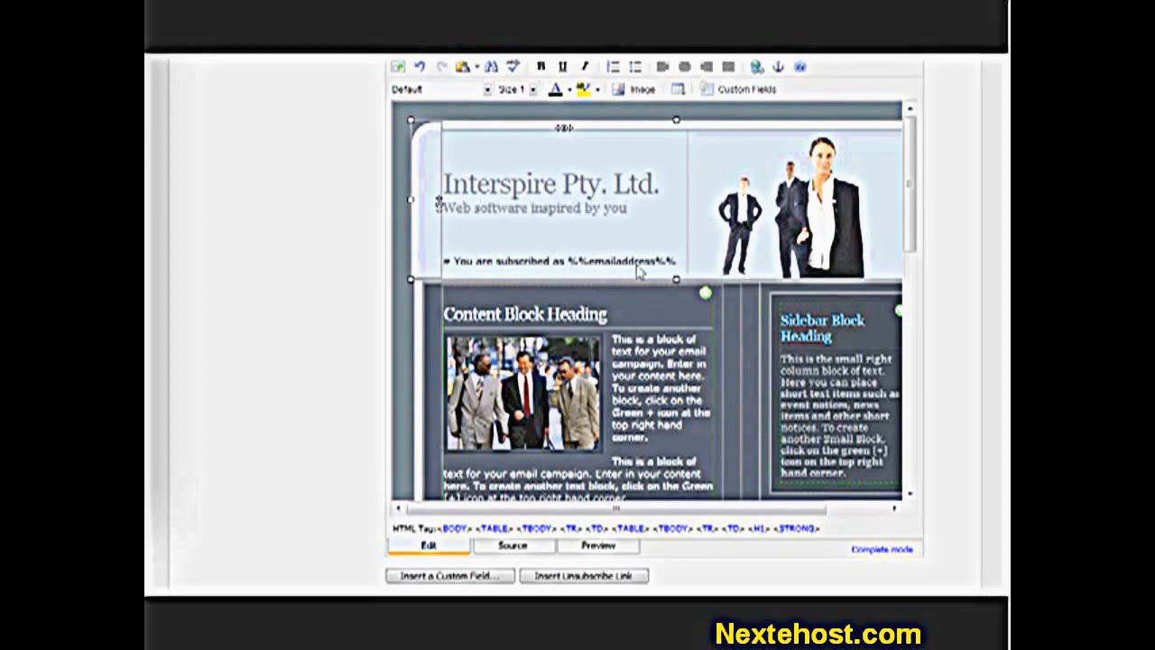
- Delete the 'Content Block Heading' placeholder text from the first content heading
click(619, 313)
key(shift+Home)
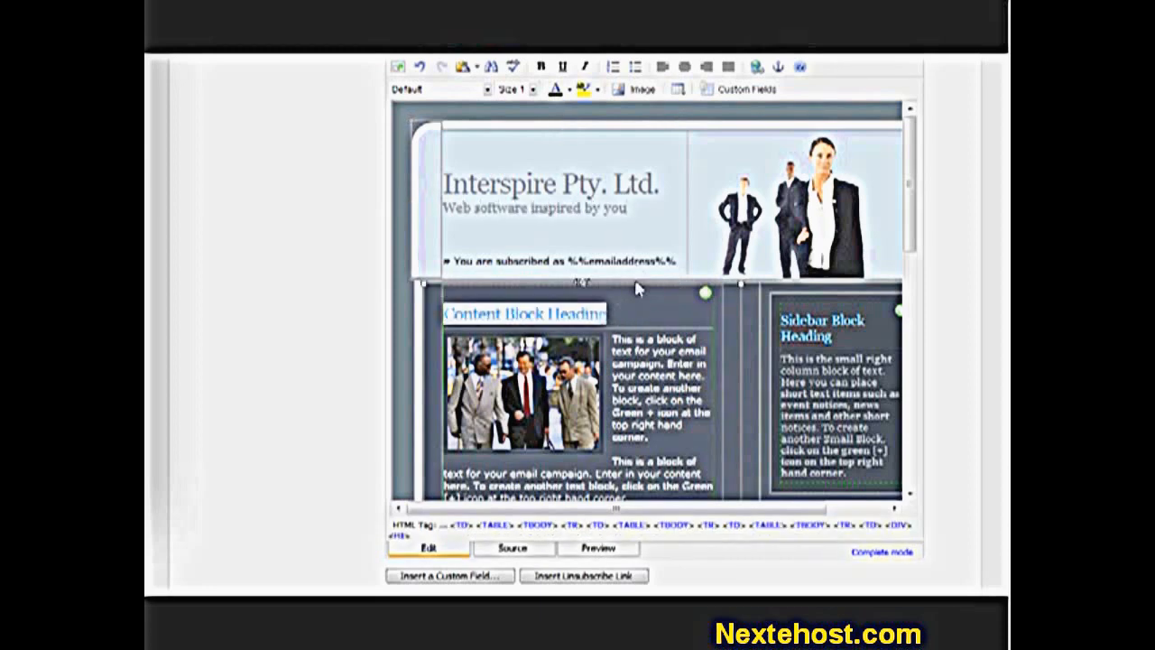
key(Delete)
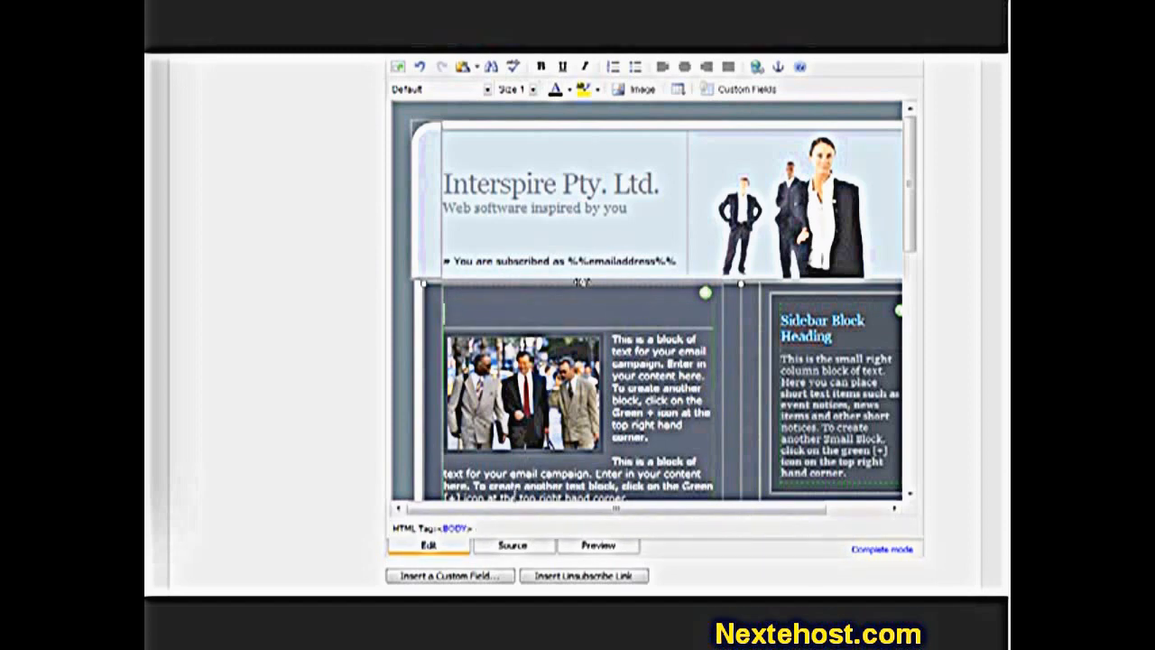
click(484, 580)
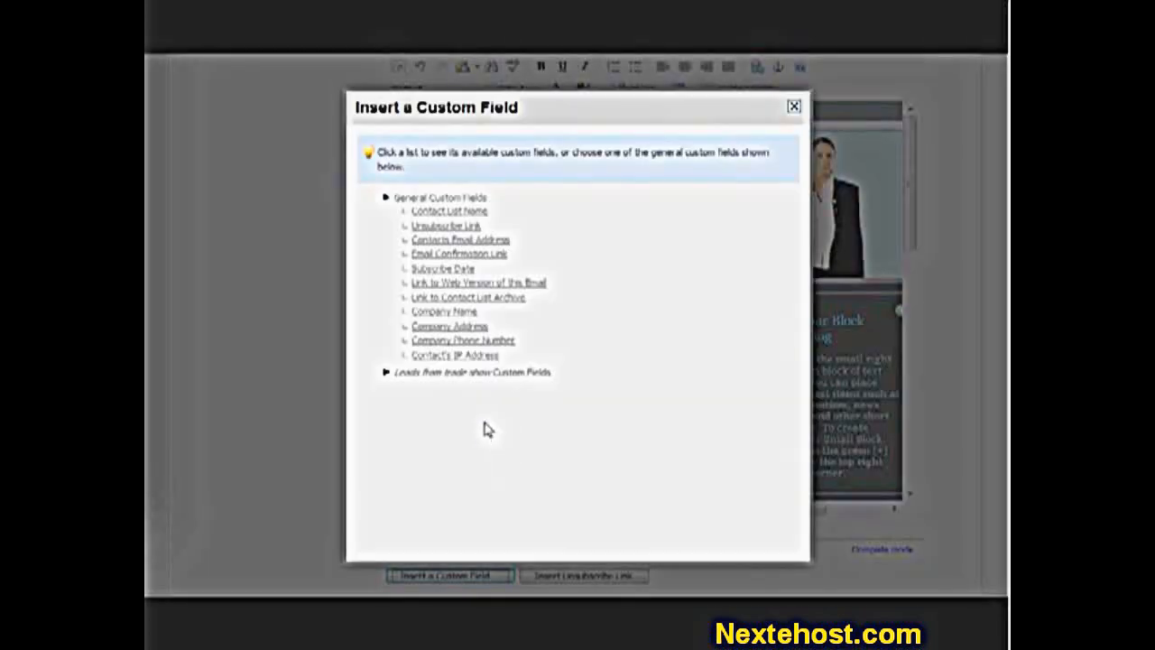
- Write the heading 'How are things at %%Company Name%%?' using the trade-show leads Company Name field
click(458, 374)
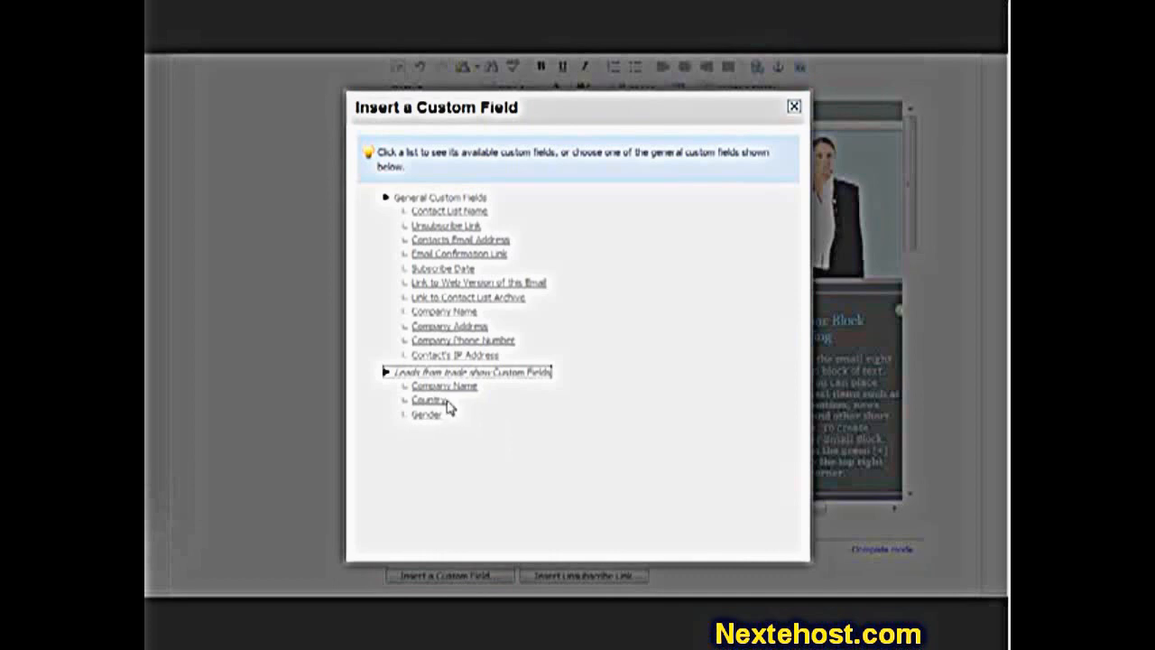
click(463, 388)
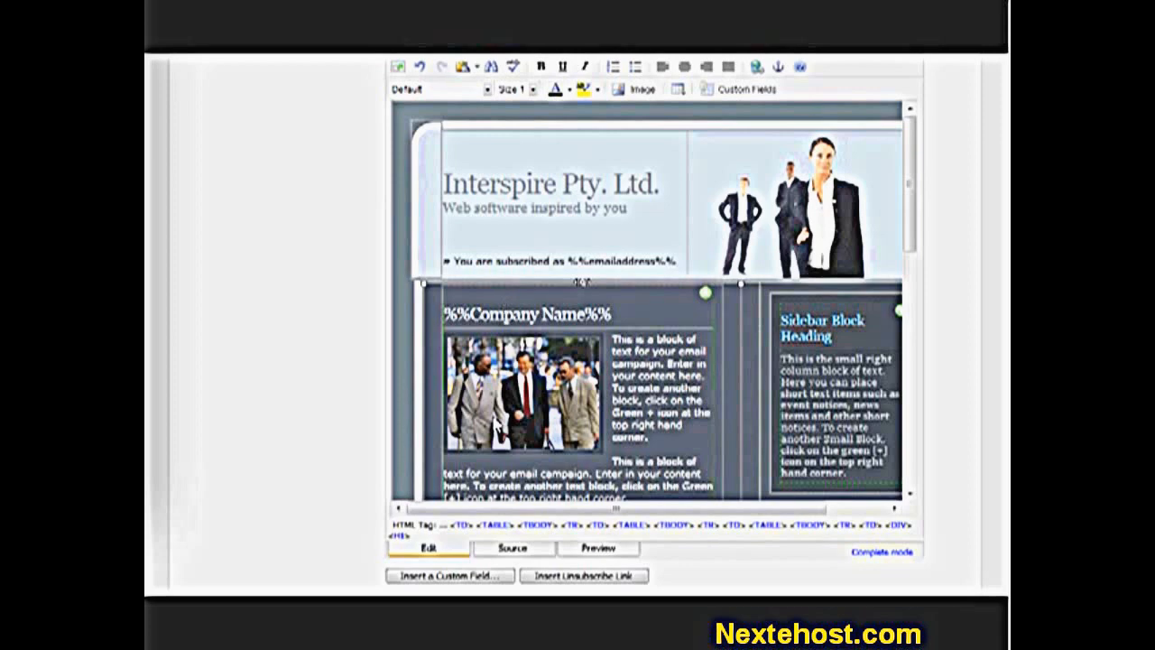
text(How are things at %%Company Name%%?)
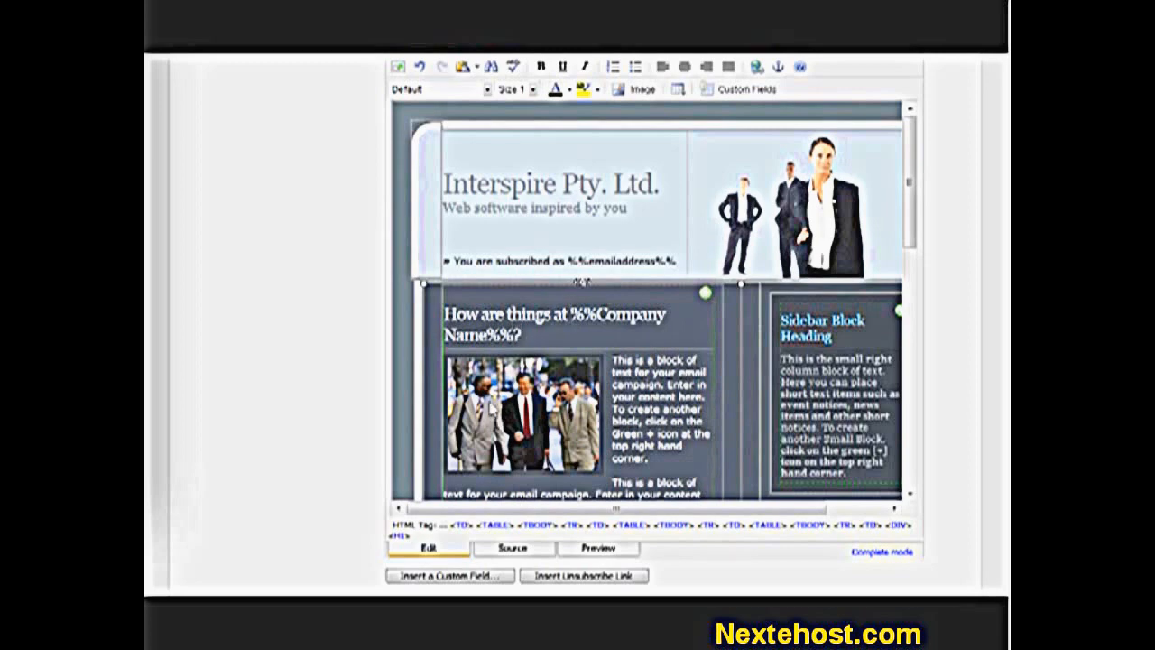
drag(578, 314, 498, 336)
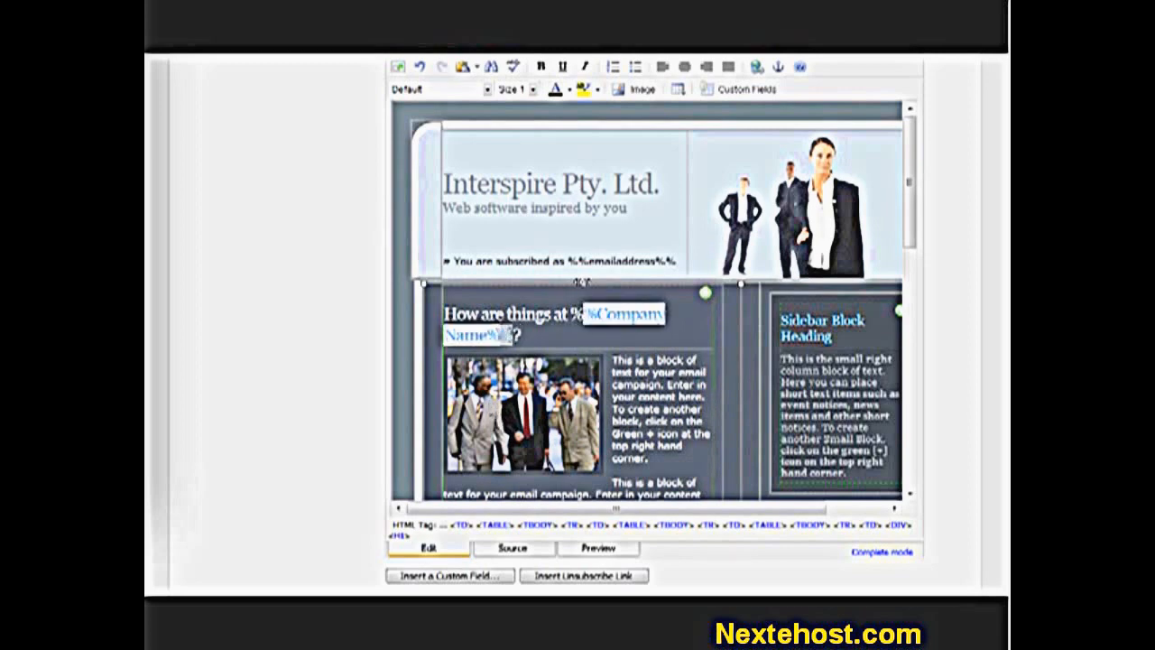
click(503, 314)
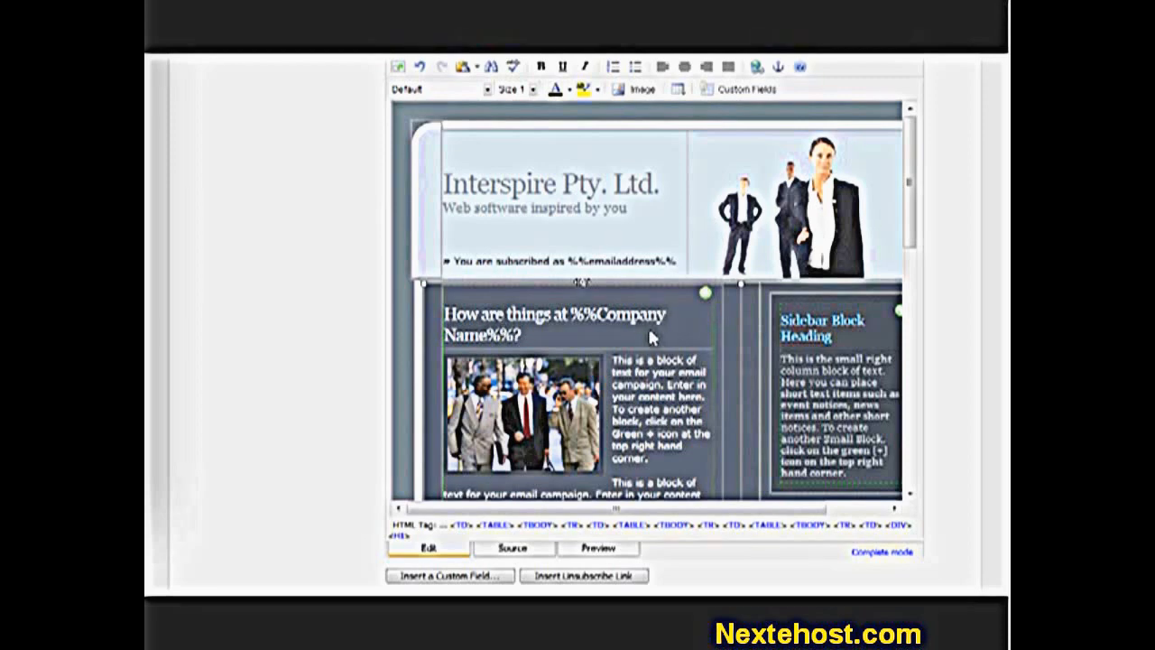
- Insert an unsubscribe link after 'Company Name, Address and Contact Details' in the footer
scroll(652, 337, down, 3)
scroll(652, 337, down, 3)
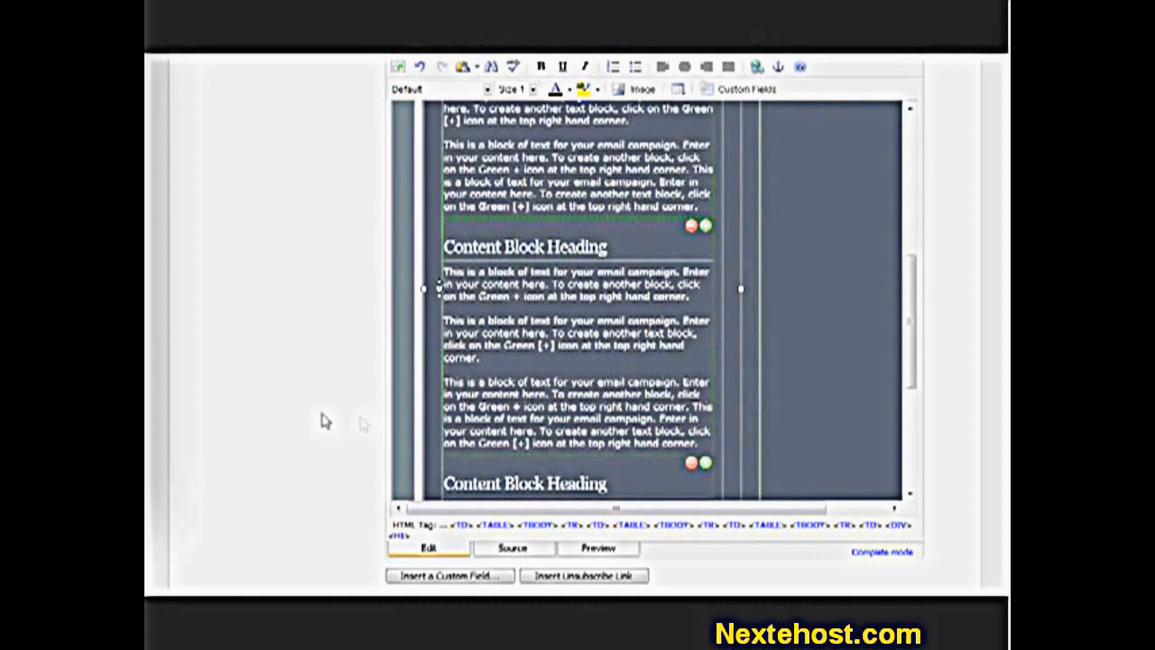
scroll(361, 415, down, 1)
scroll(609, 289, down, 3)
scroll(609, 289, down, 3)
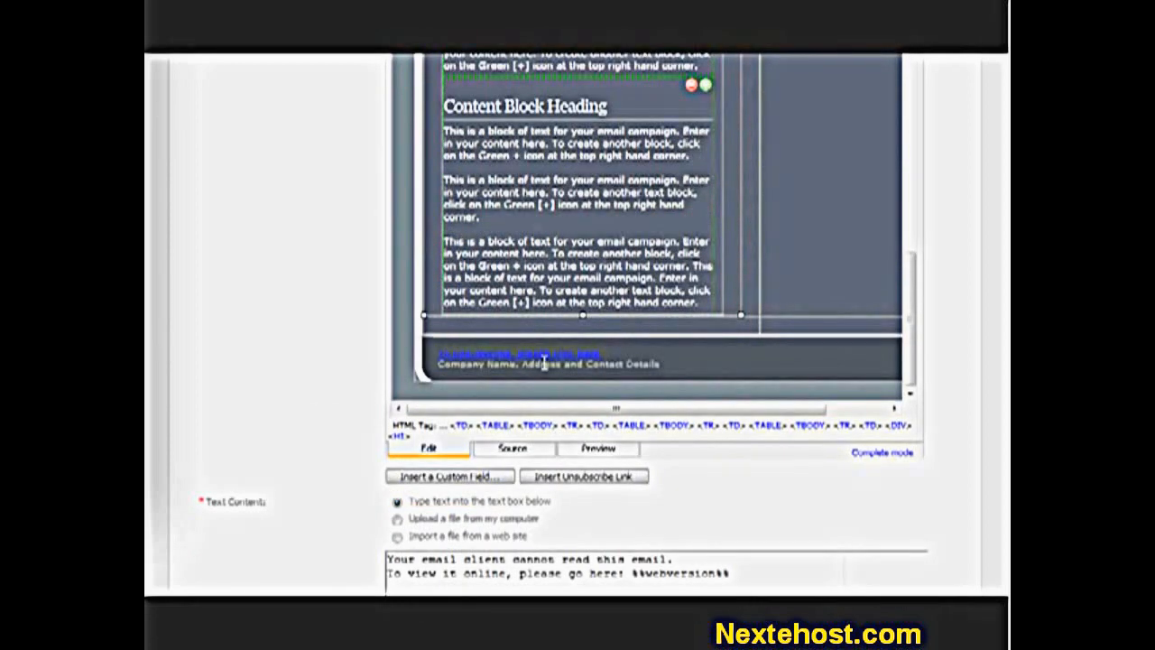
click(668, 370)
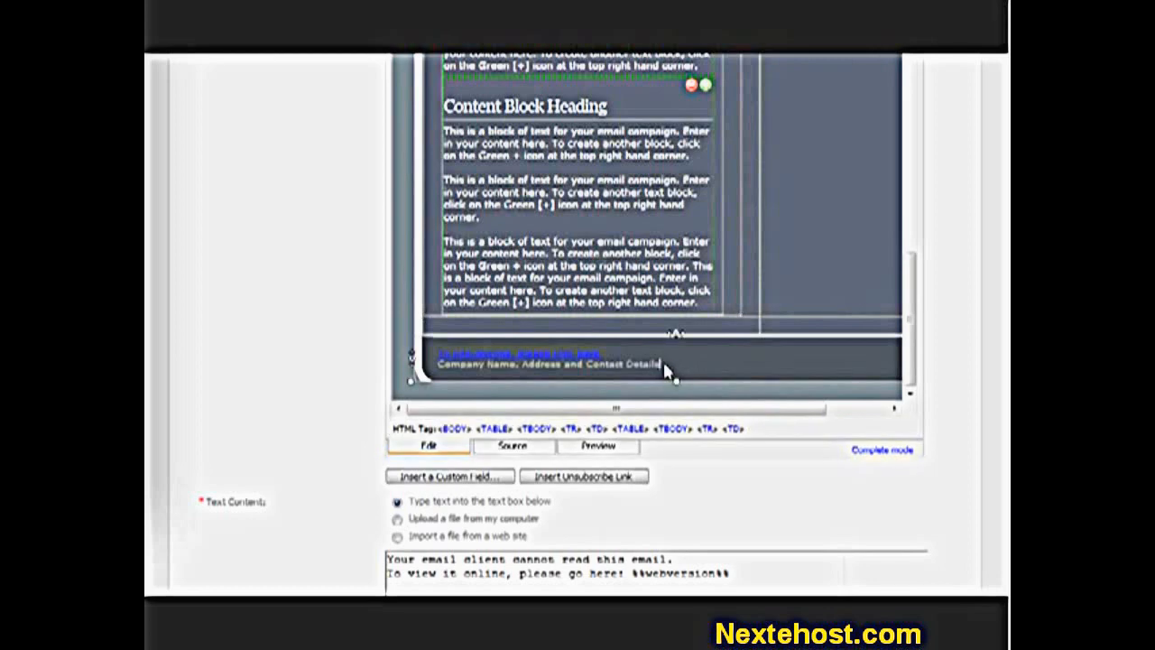
click(606, 481)
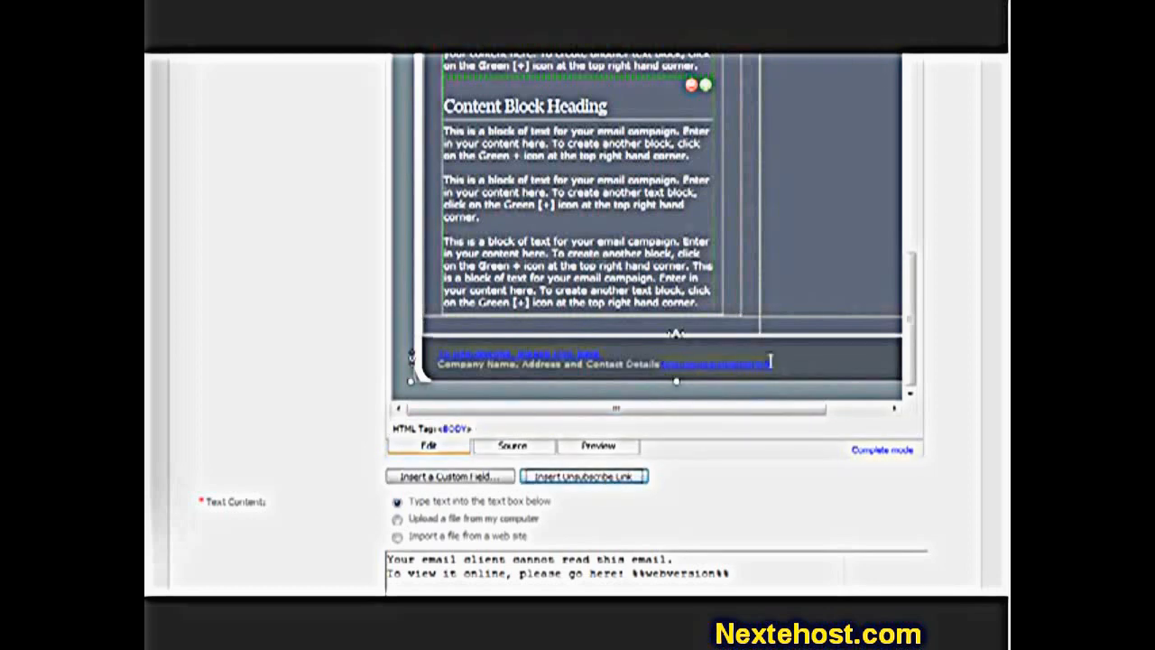
drag(770, 361, 648, 361)
scroll(307, 388, down, 1)
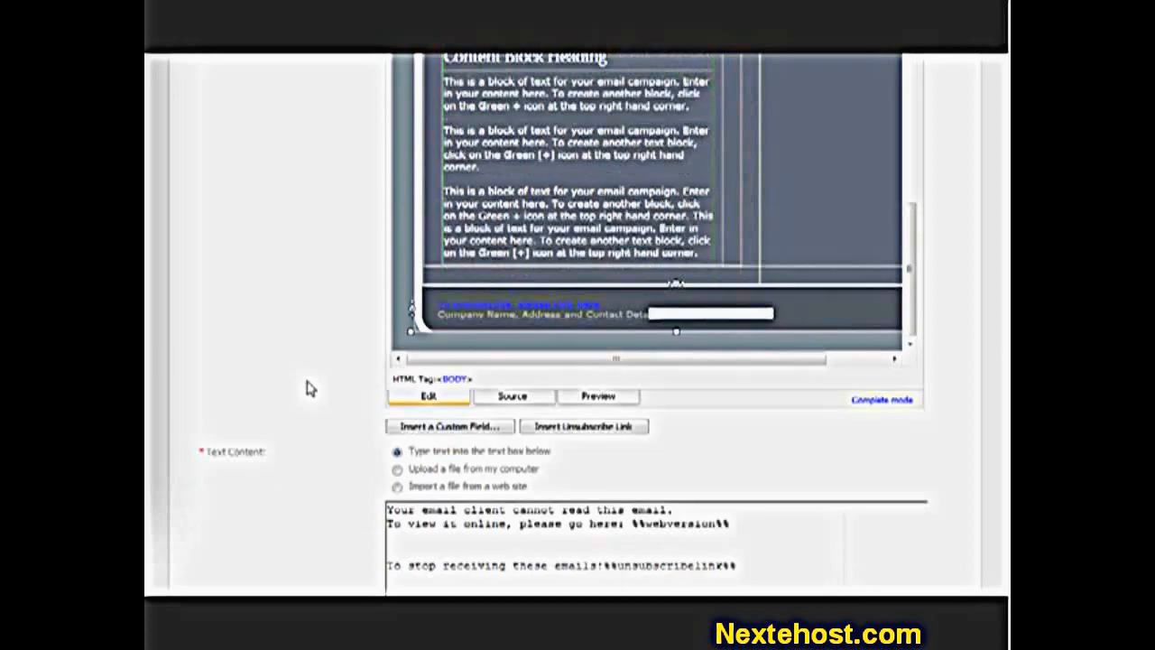
scroll(307, 388, down, 3)
scroll(307, 387, down, 1)
scroll(350, 389, down, 1)
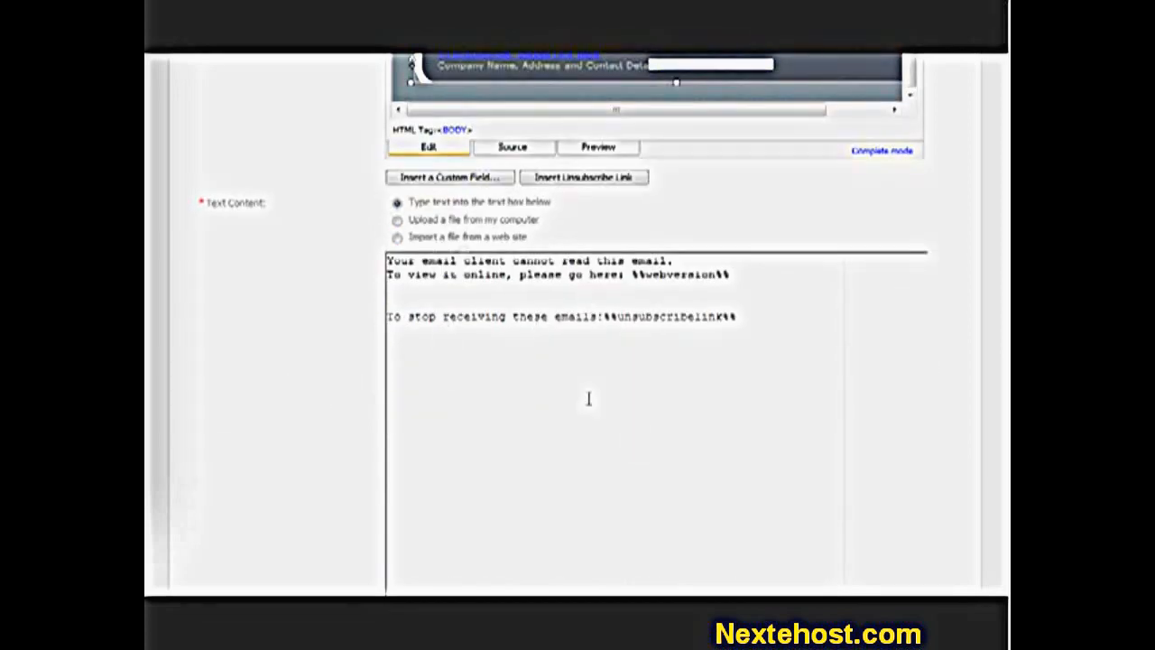
- Fill the text version from the HTML content after checking the Upload and Import options
click(454, 228)
click(463, 270)
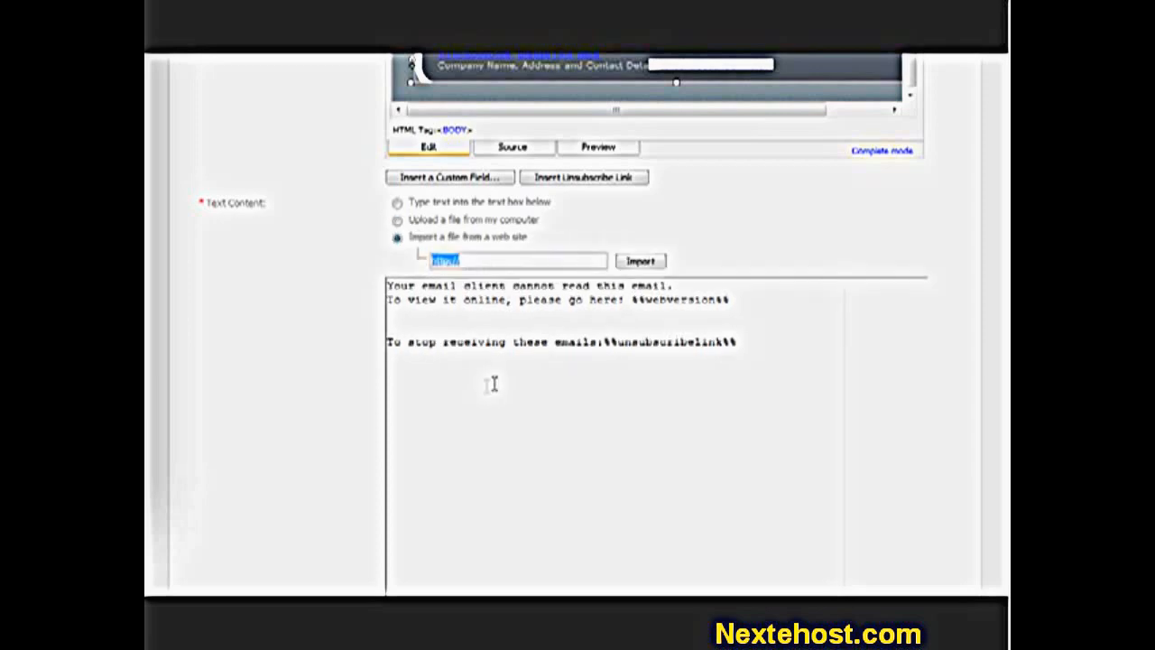
click(488, 208)
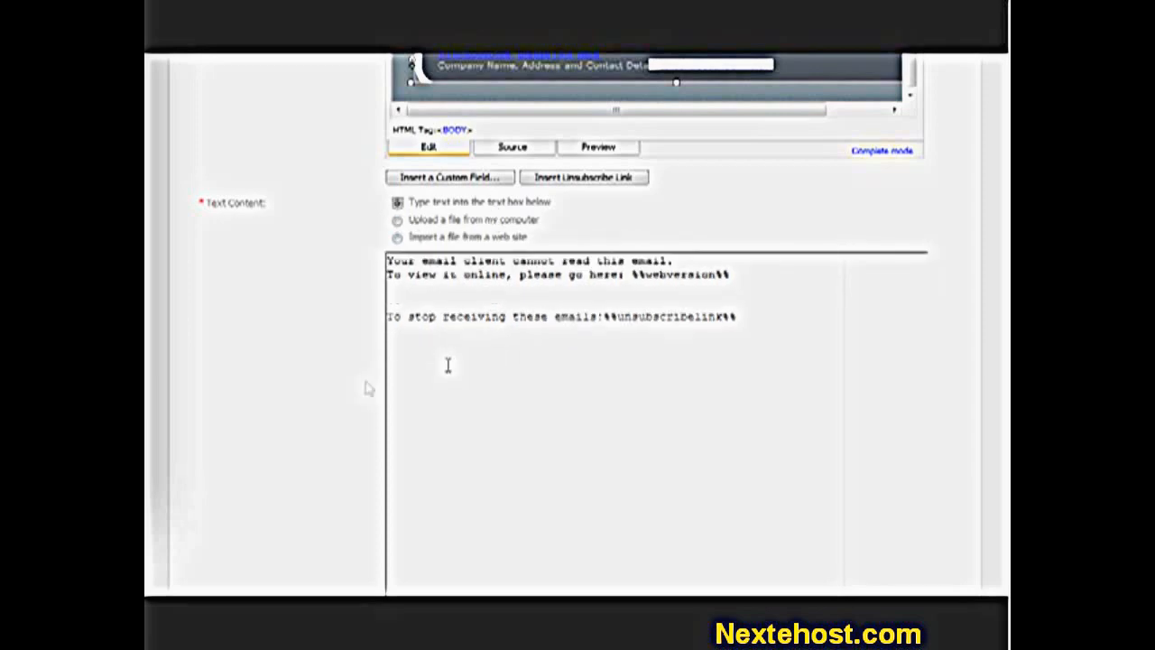
scroll(358, 382, down, 3)
scroll(359, 380, up, 6)
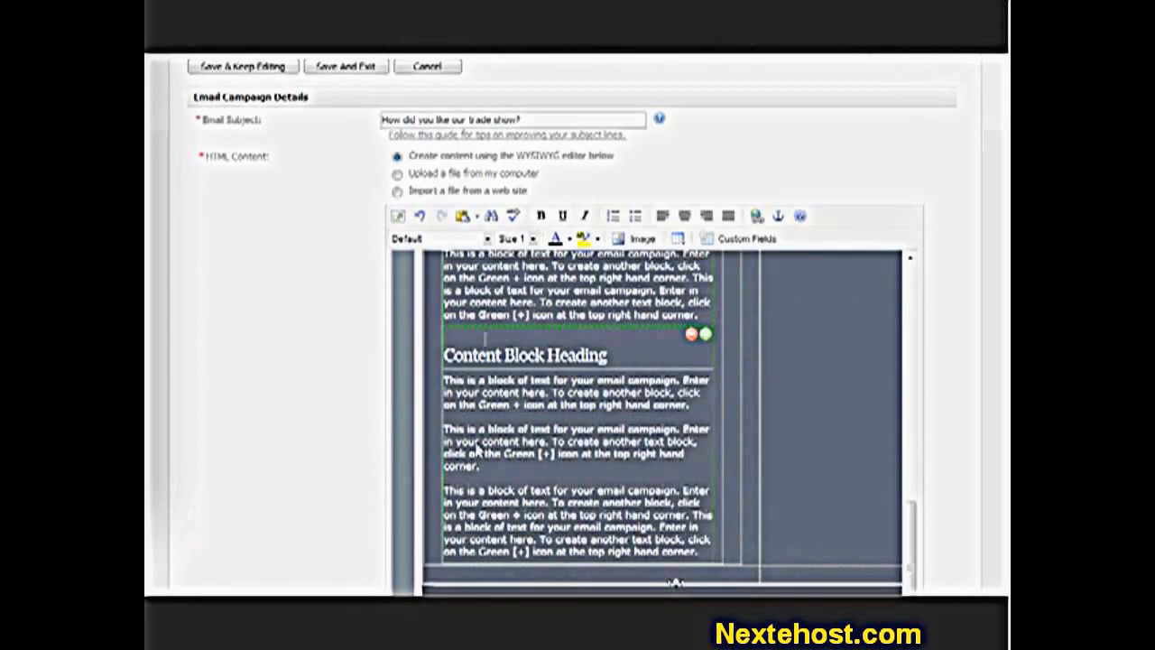
scroll(307, 458, down, 6)
scroll(303, 460, down, 2)
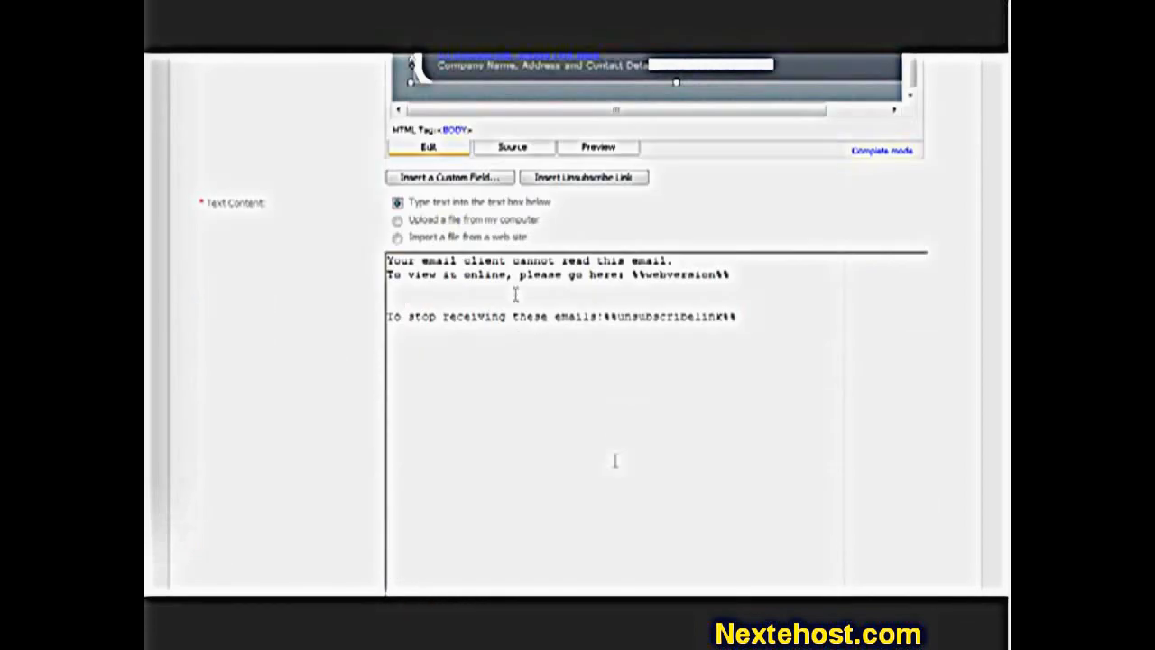
scroll(532, 465, down, 5)
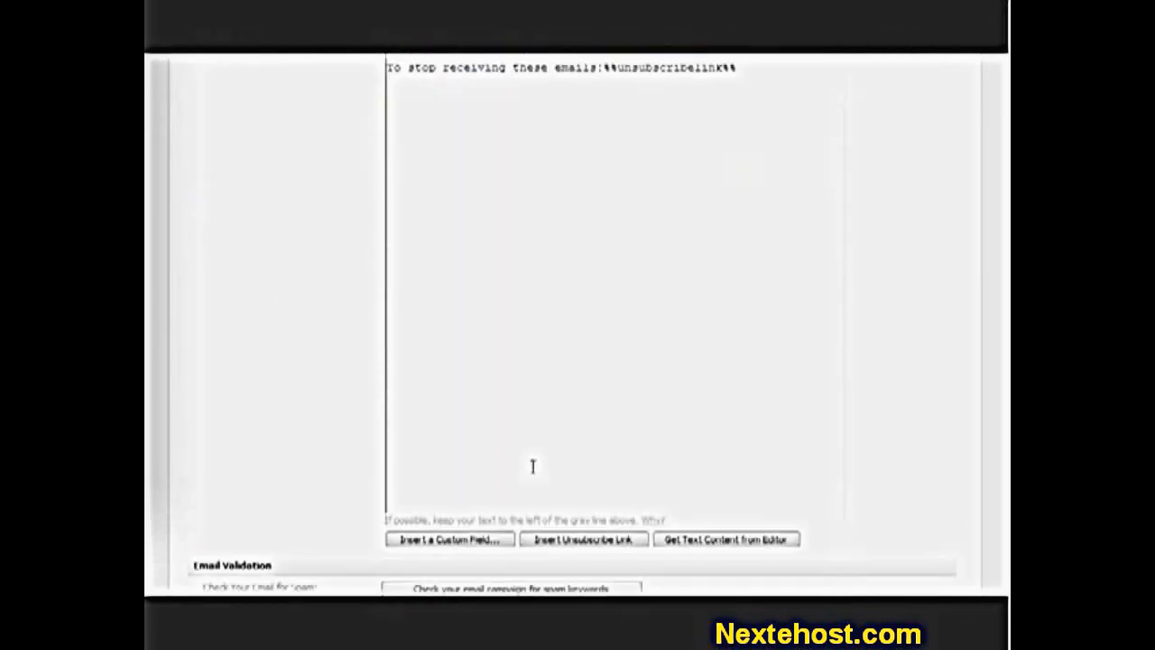
click(712, 542)
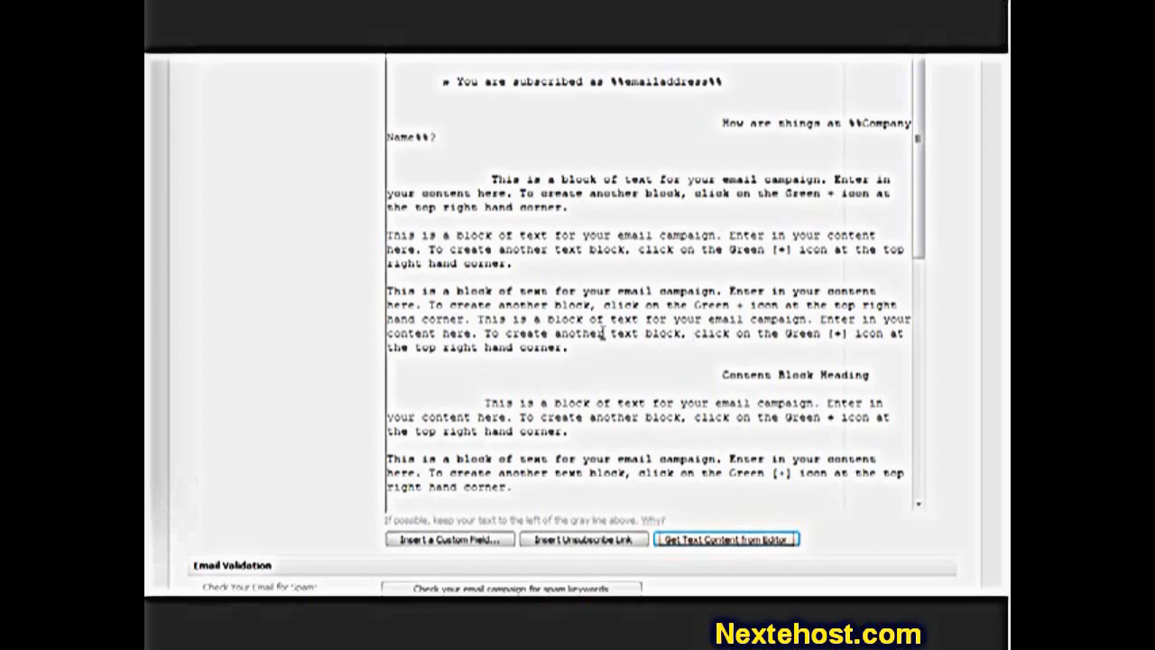
- Select and delete all text in the plain-text version
scroll(325, 380, up, 2)
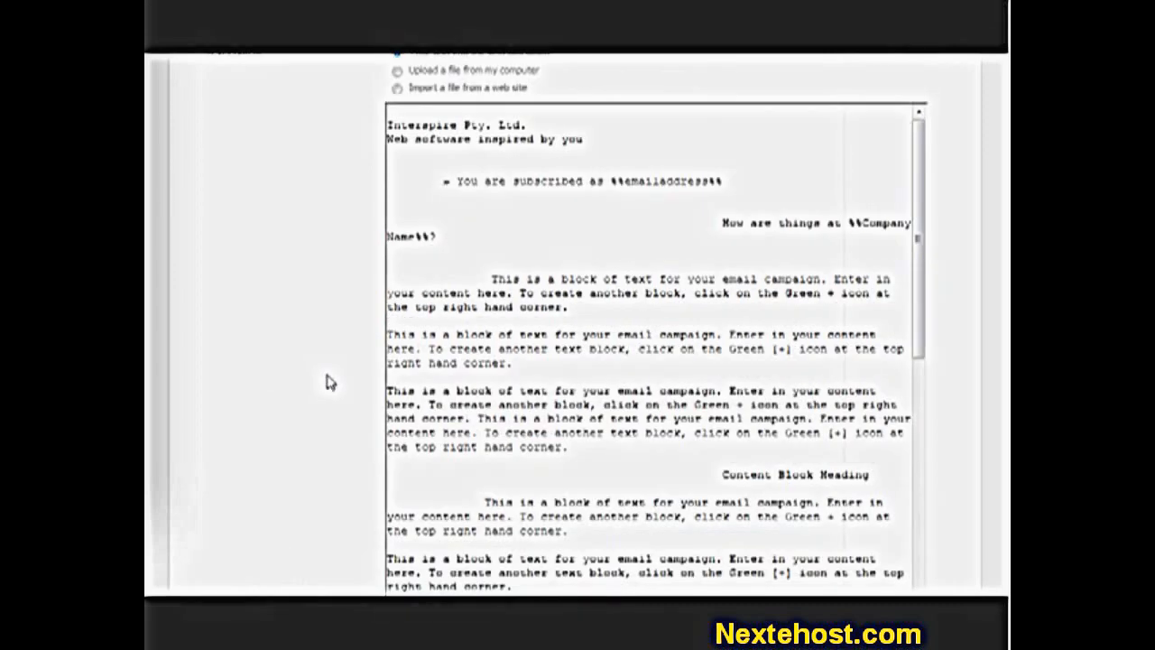
key(ctrl+a)
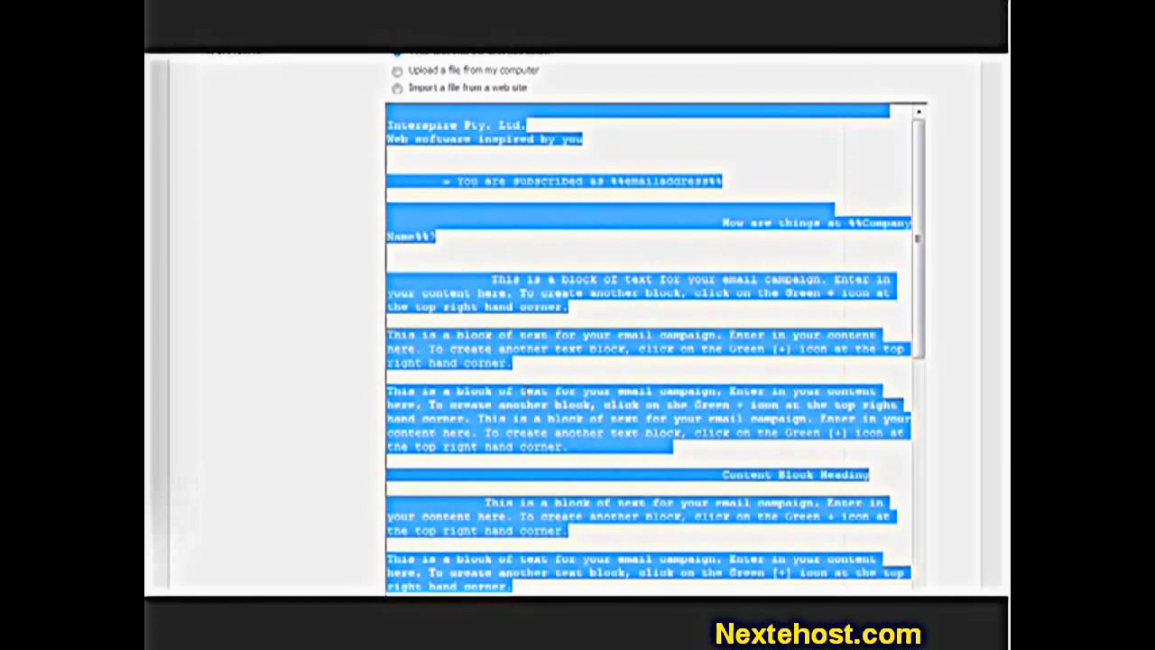
key(Delete)
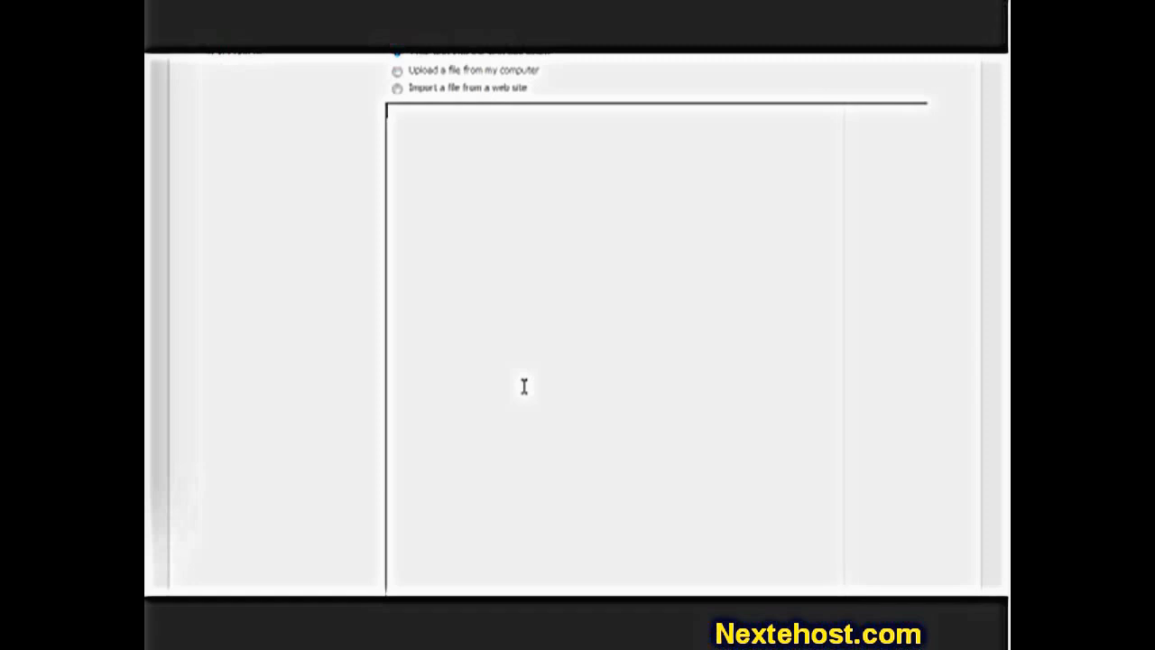
- Type 'If you can't read this email, please view the HTML version at our website:'
text(u can't read this emai)
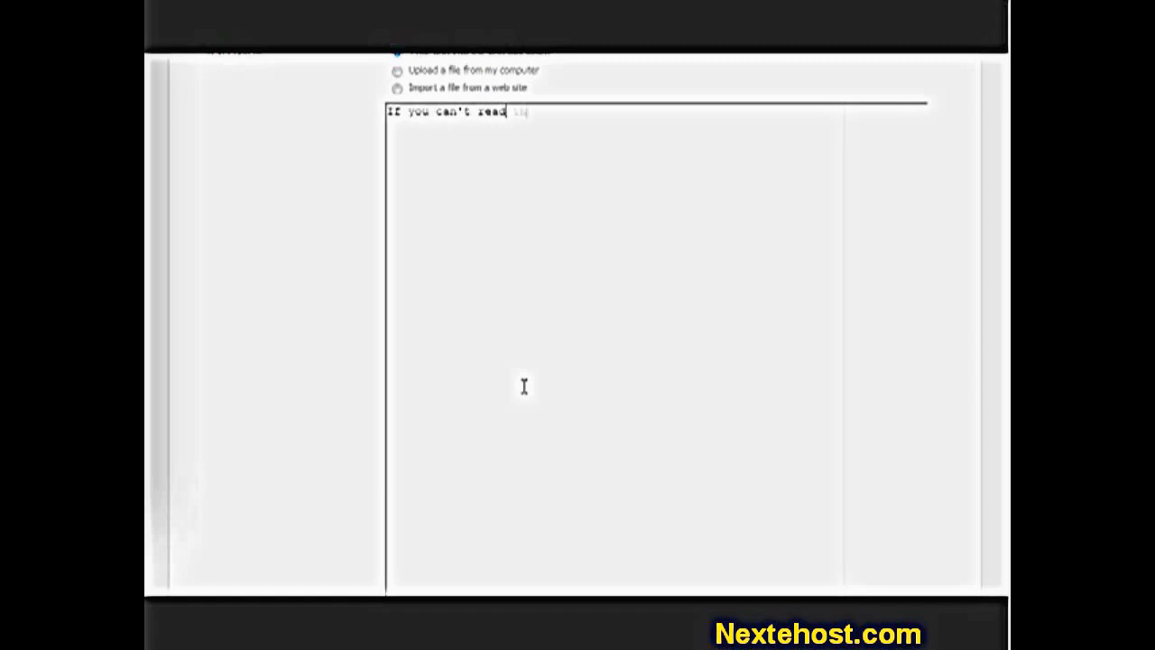
text(l, please vi)
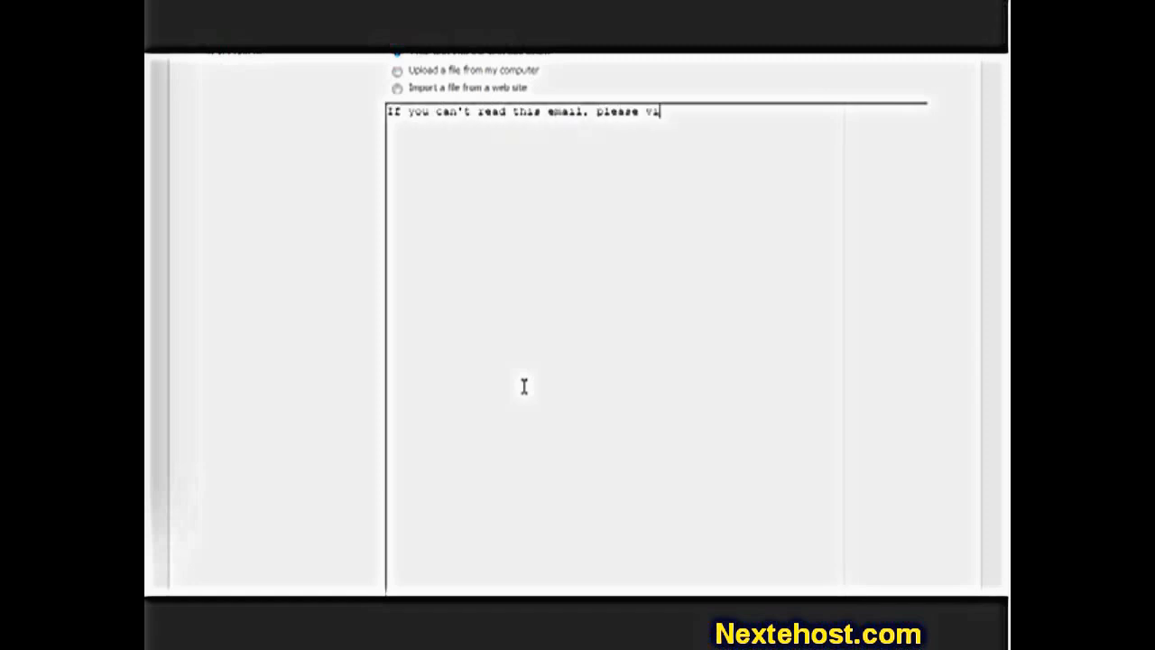
text(ew the HTML version)
key(Return)
text(at our website)
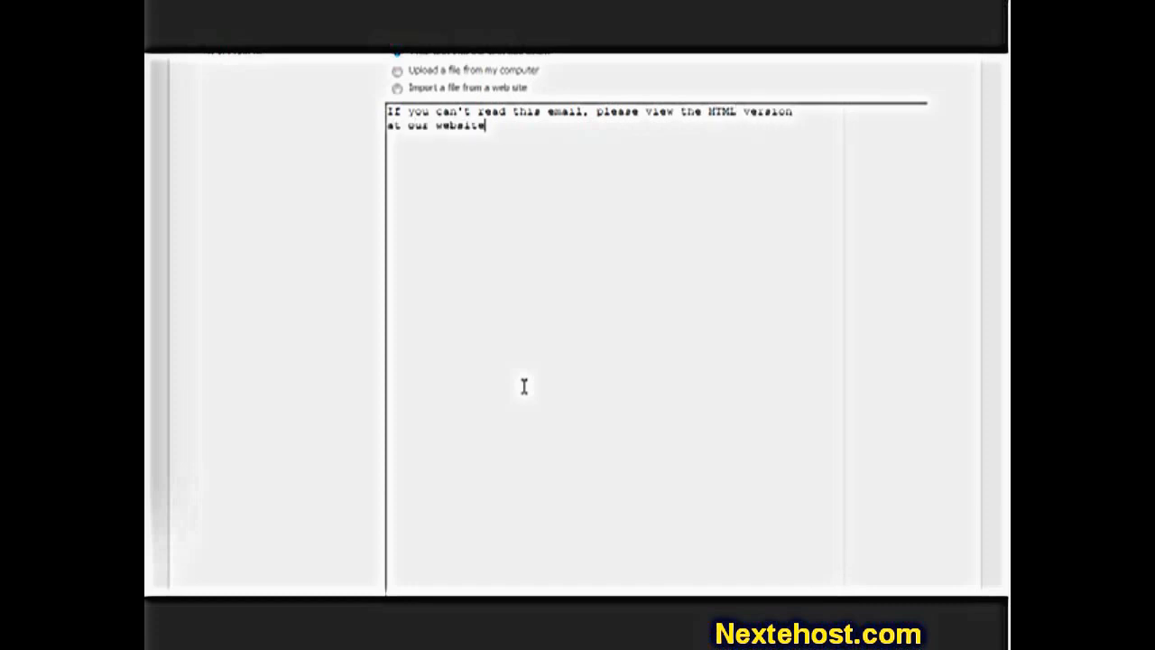
text(:)
scroll(524, 387, down, 5)
- Append the Link to Web Version of this Email field (%%webversion%%)
click(490, 442)
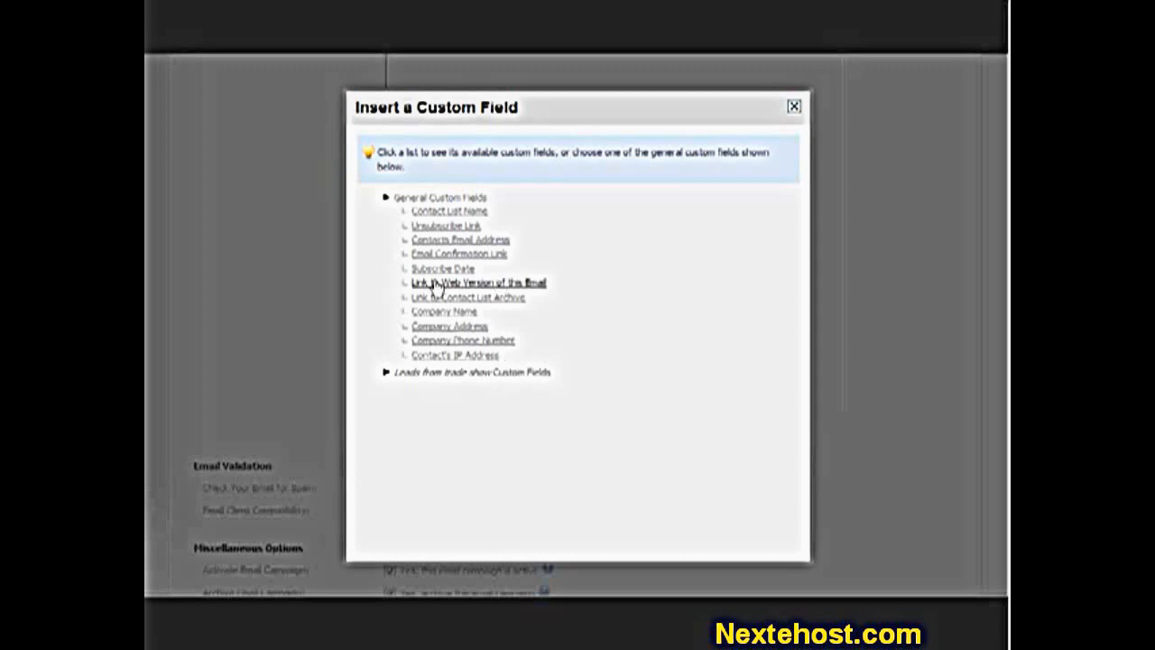
click(457, 283)
scroll(358, 340, up, 5)
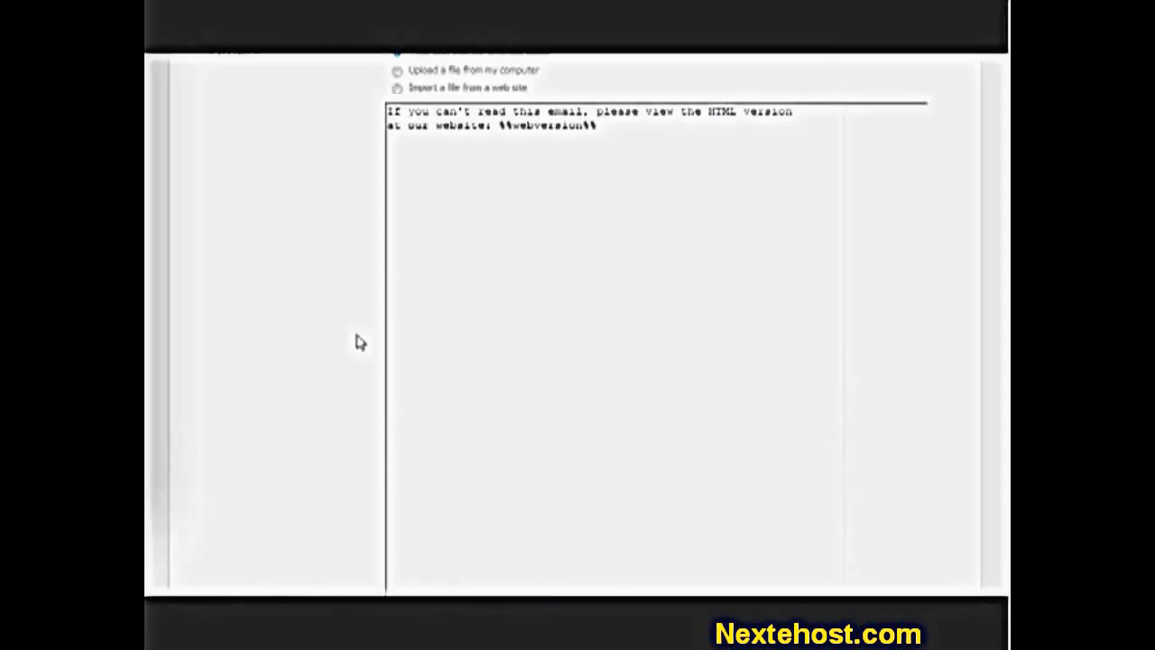
drag(503, 126, 595, 127)
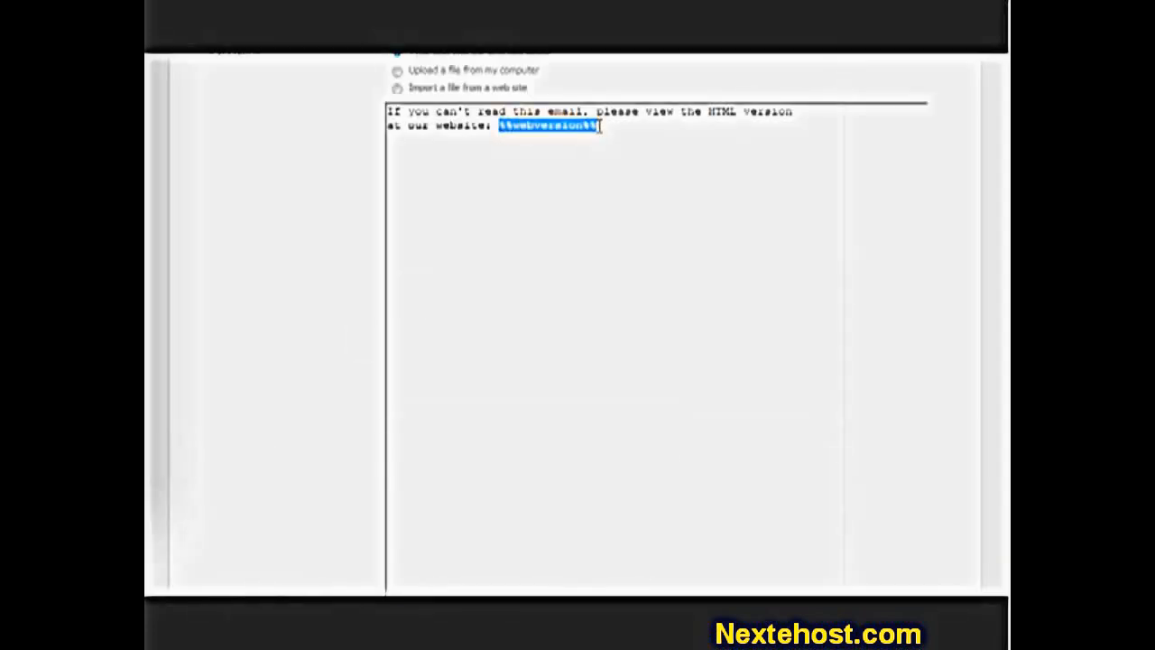
click(574, 133)
scroll(355, 327, down, 5)
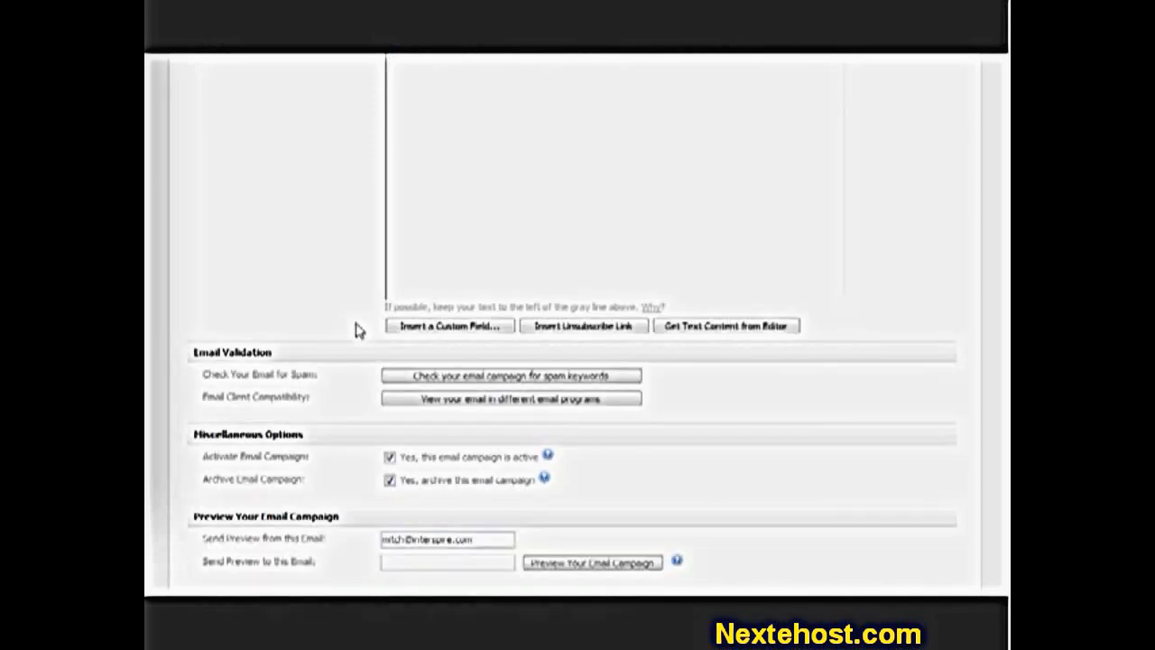
- Run an initial spam check, then delete the stray word 'nigeria' from the content
click(448, 375)
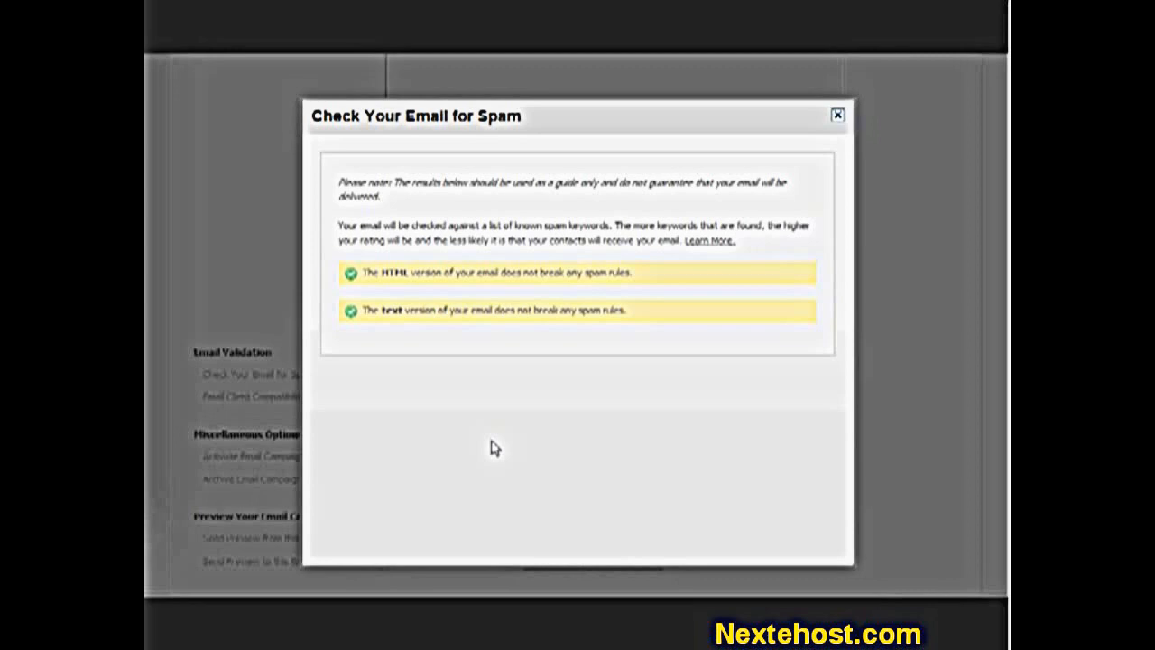
click(837, 114)
scroll(720, 311, up, 4)
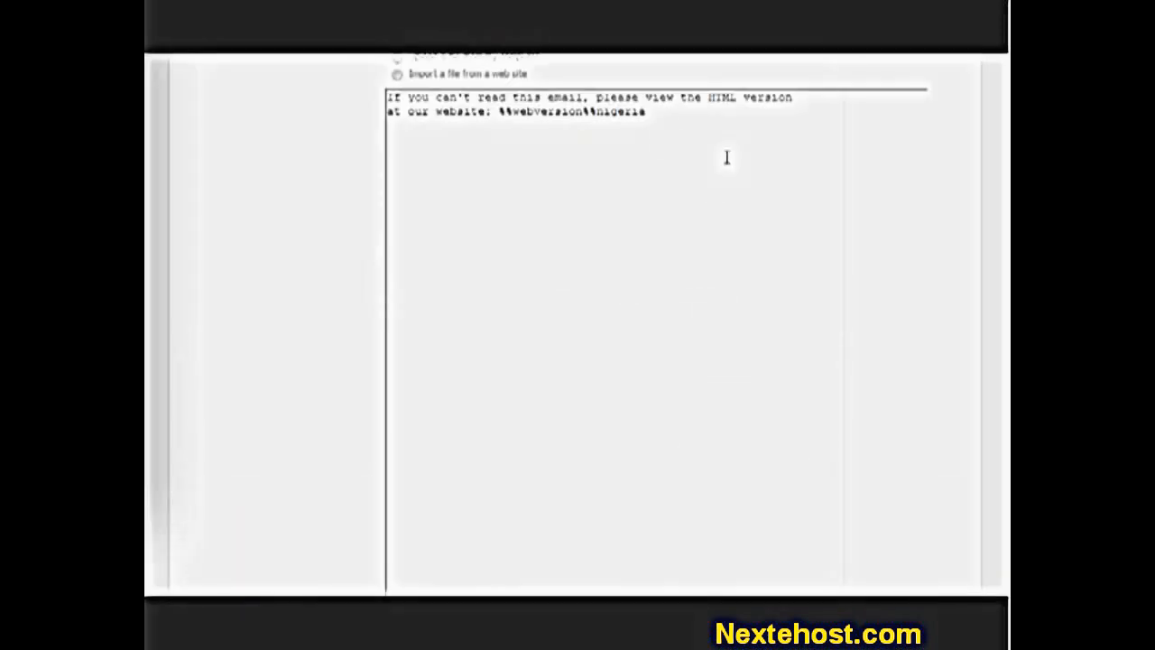
drag(595, 108, 679, 120)
key(BackSpace)
- Add test trigger lines 'spam' and 'mor$$$$$' below the website sentence and rerun the spam check
key(Return)
key(Return)
text(spam)
key(Return)
text(mor$$$$$)
scroll(526, 333, down, 4)
middle_click(526, 337)
middle_click(599, 368)
click(542, 276)
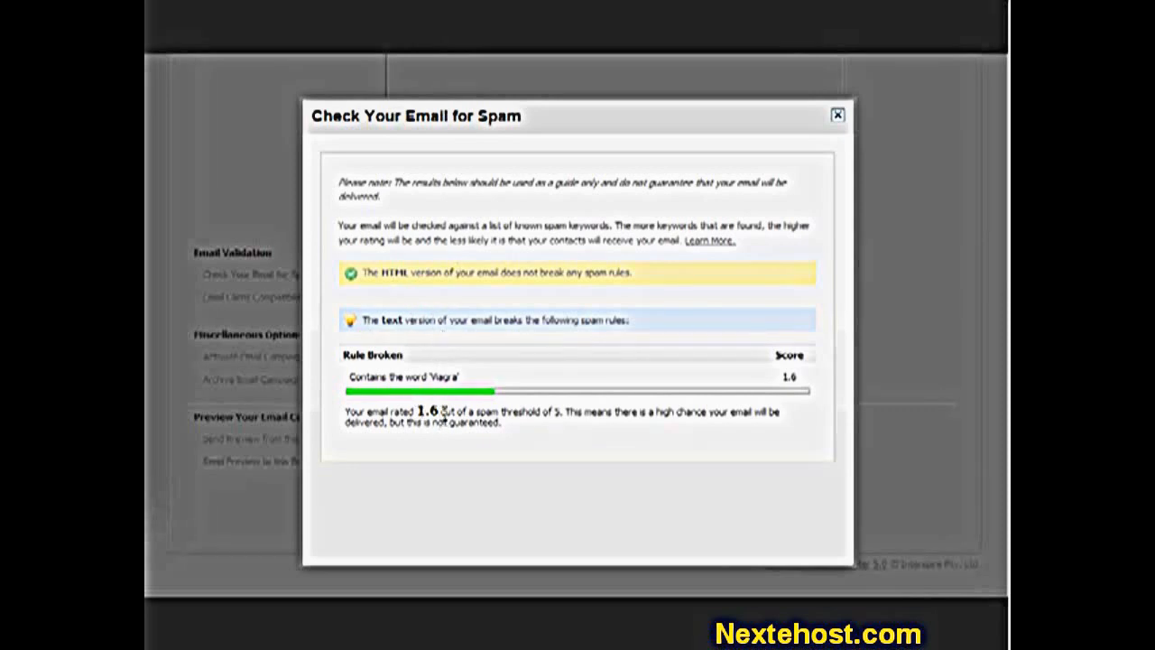
- Review the broken Viagra rule and the 1.6 spam rating, then close the results
drag(348, 379, 476, 381)
click(442, 377)
drag(417, 408, 439, 410)
click(435, 410)
click(837, 117)
- Delete the test keyword lines and recheck so no spam rules are broken
scroll(704, 387, up, 8)
drag(484, 171, 355, 129)
key(BackSpace)
scroll(297, 325, down, 5)
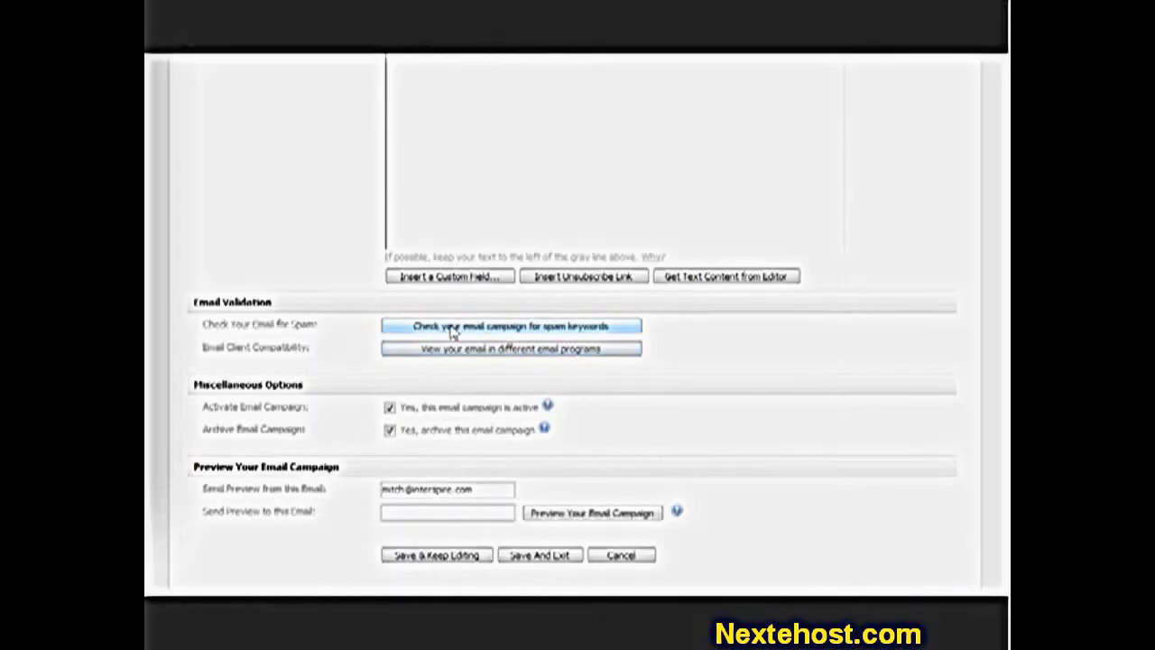
click(454, 333)
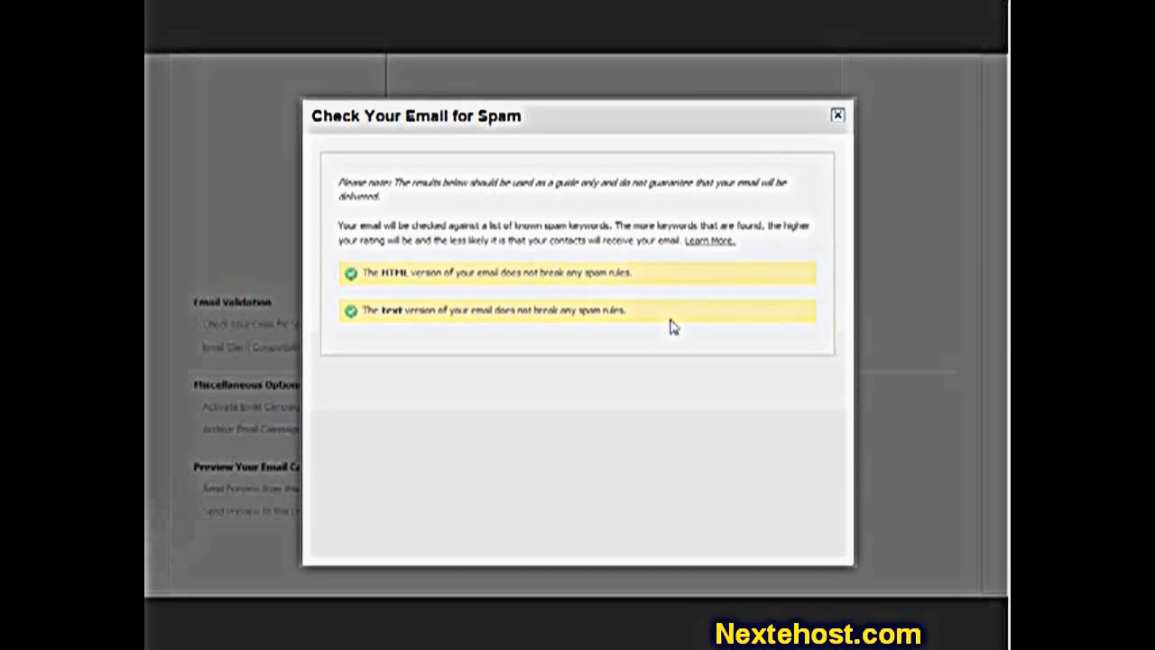
click(837, 118)
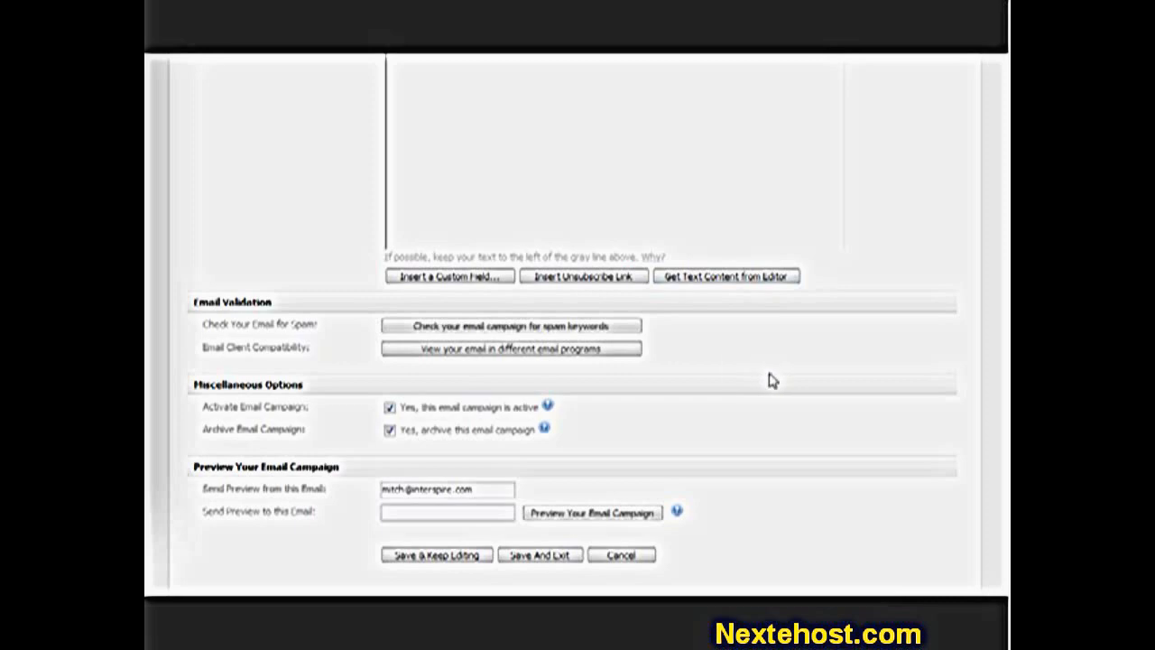
click(592, 350)
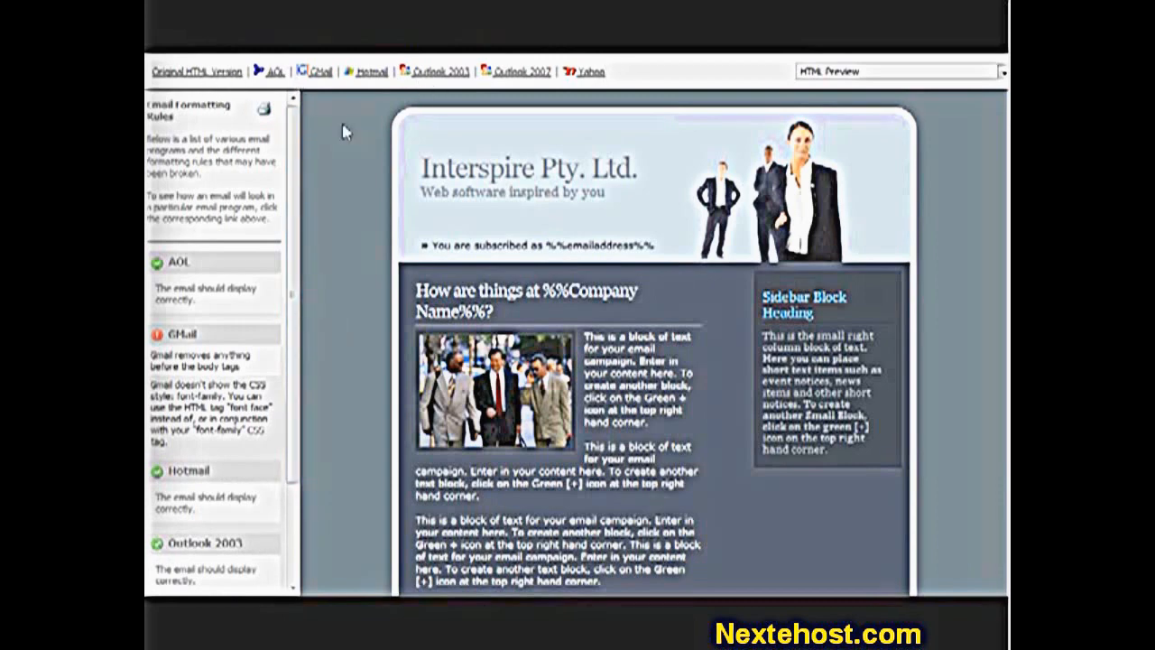
click(377, 71)
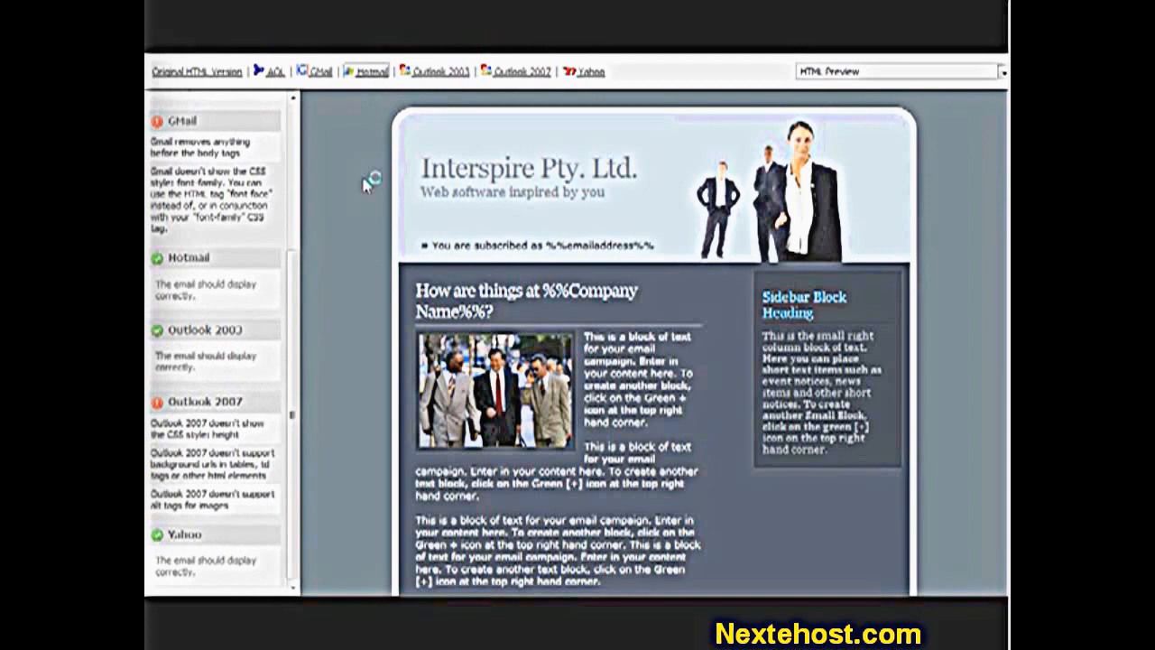
drag(292, 402, 312, 321)
scroll(201, 397, down, 2)
scroll(213, 498, up, 2)
click(439, 72)
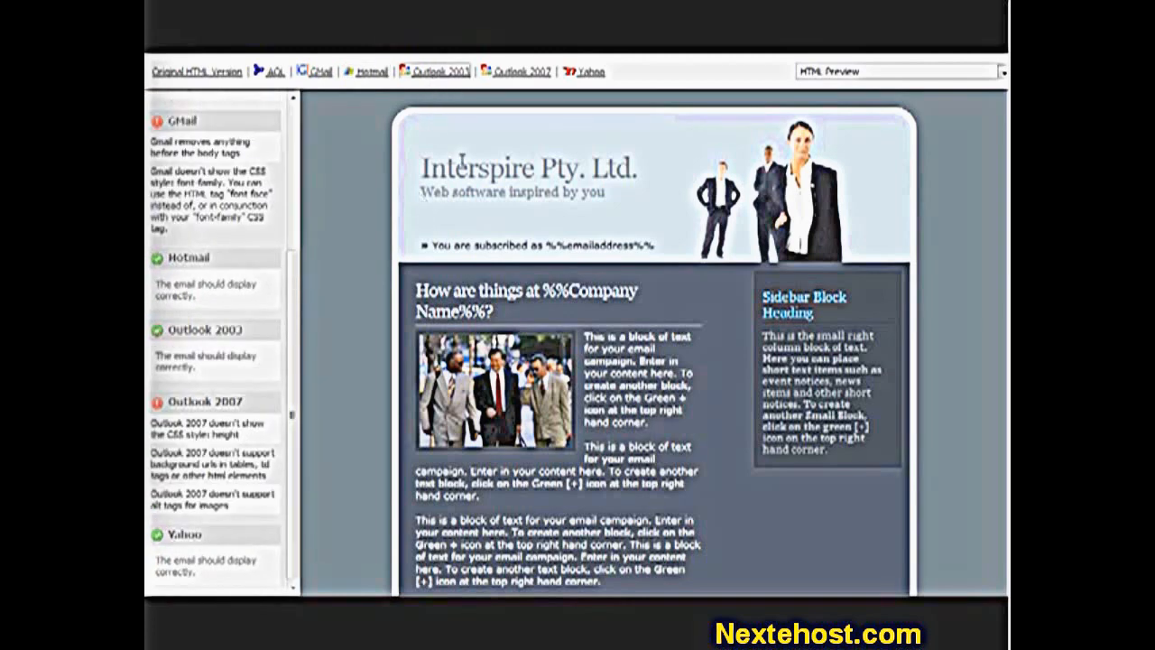
click(590, 72)
click(524, 73)
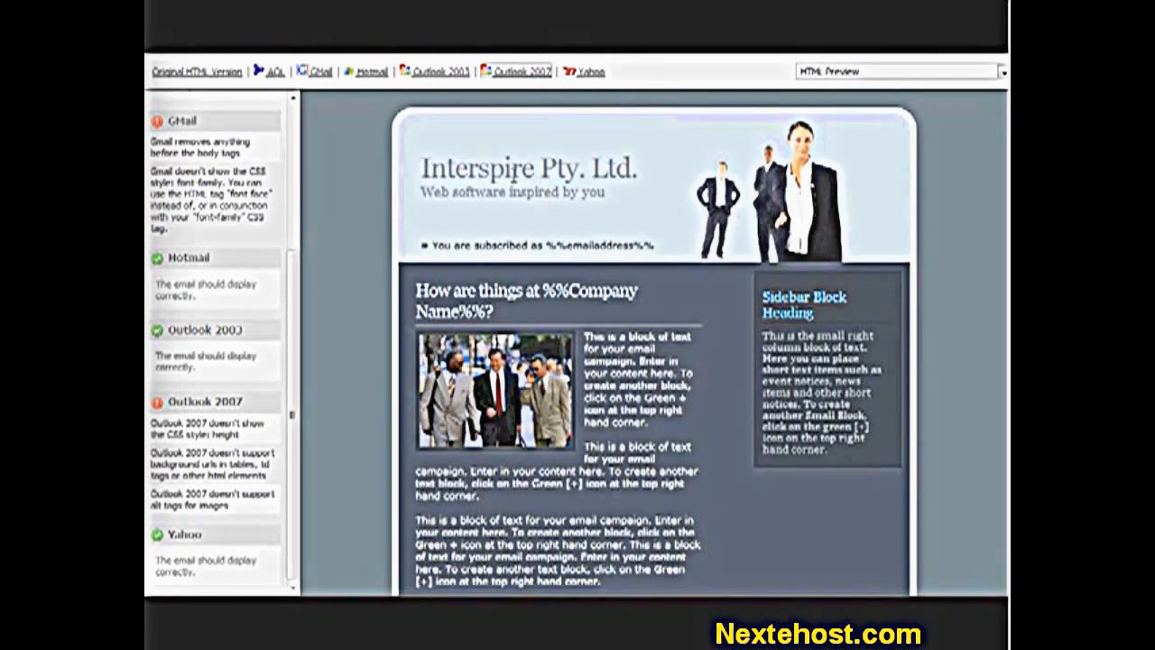
click(319, 73)
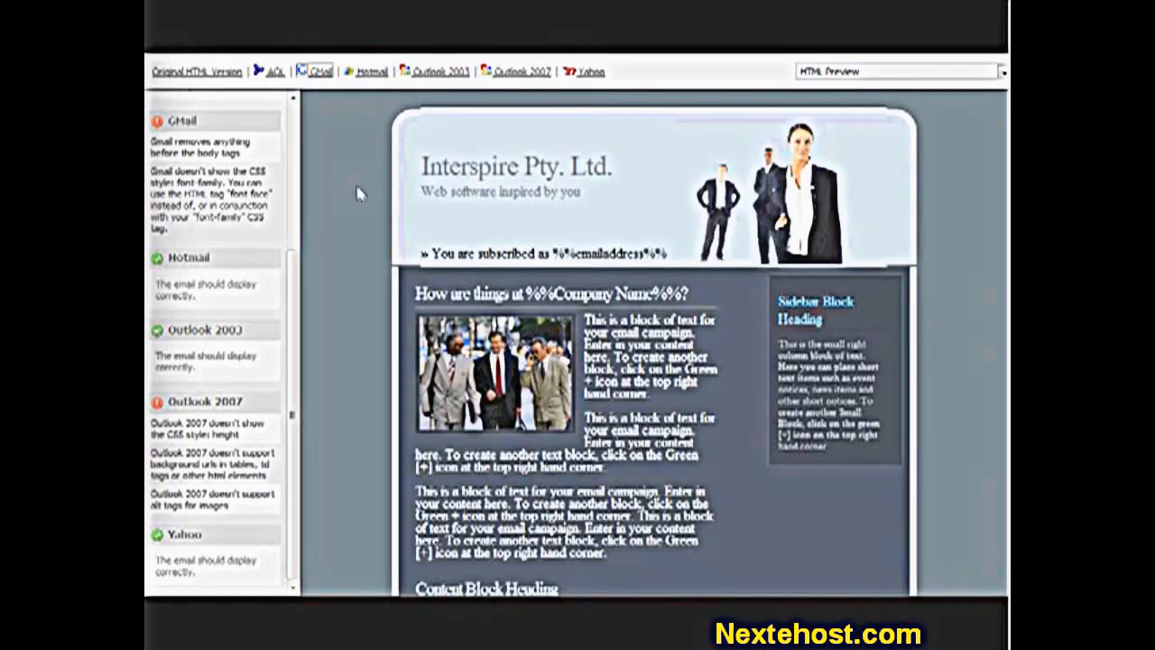
click(371, 72)
key(ctrl+w)
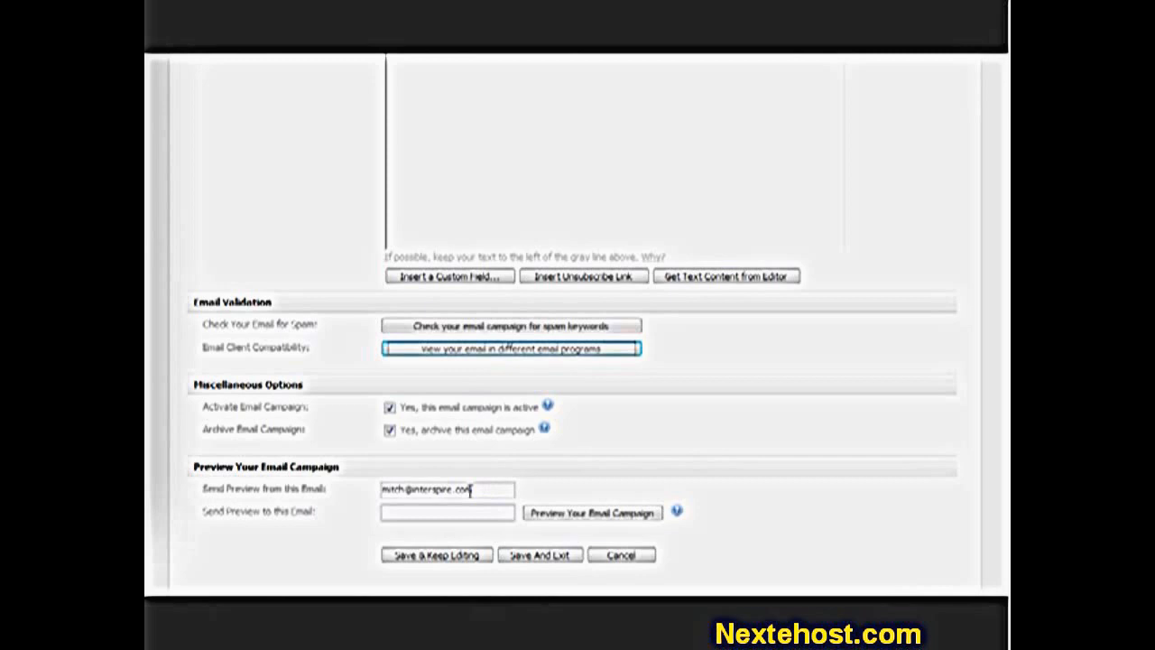
- Save the trade-show campaign with Save And Exit and note the missing unsubscribe link warning
drag(483, 490, 360, 487)
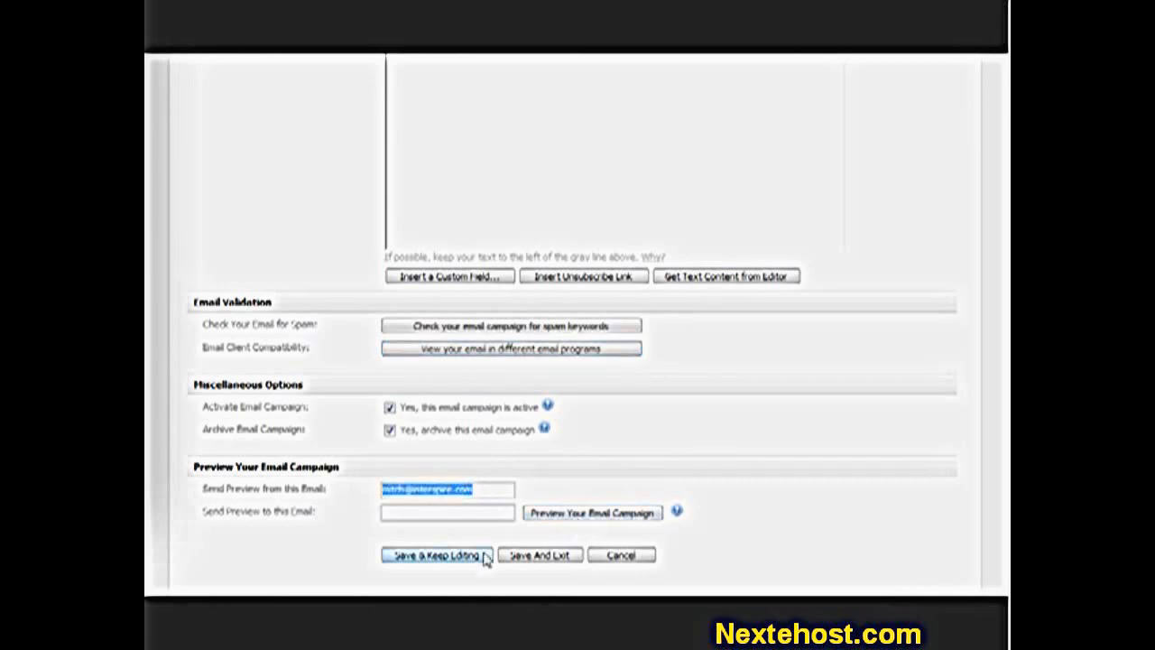
scroll(497, 546, down, 1)
click(539, 506)
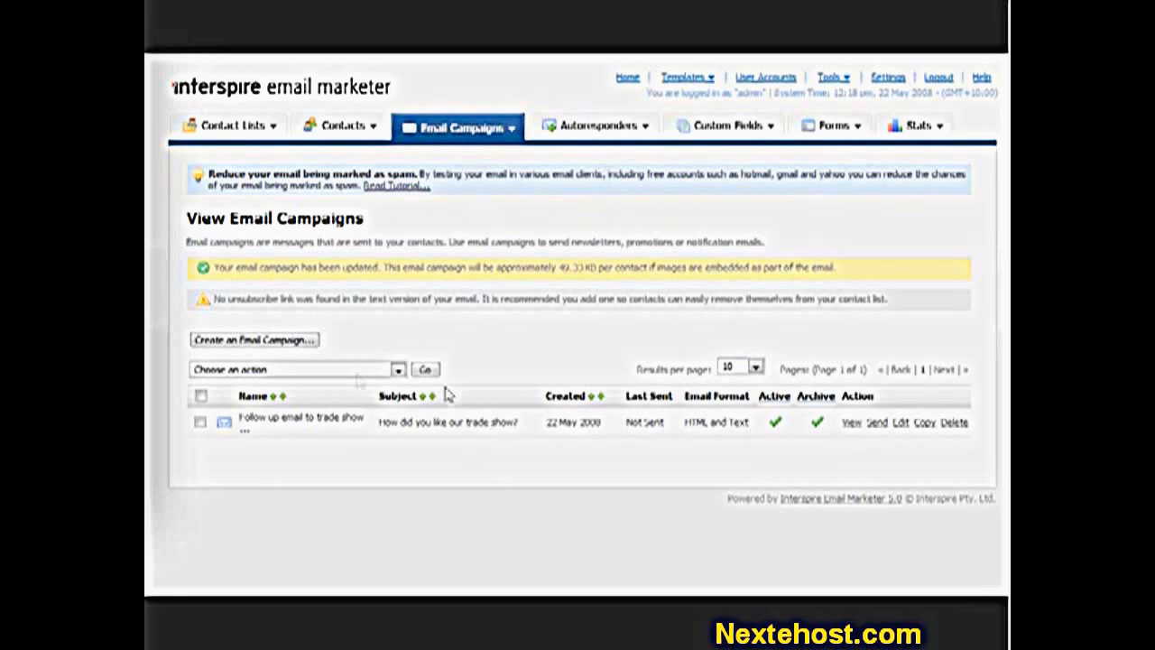
drag(215, 300, 456, 300)
- Reopen the trade-show campaign for editing and continue to its content page
click(457, 300)
click(904, 424)
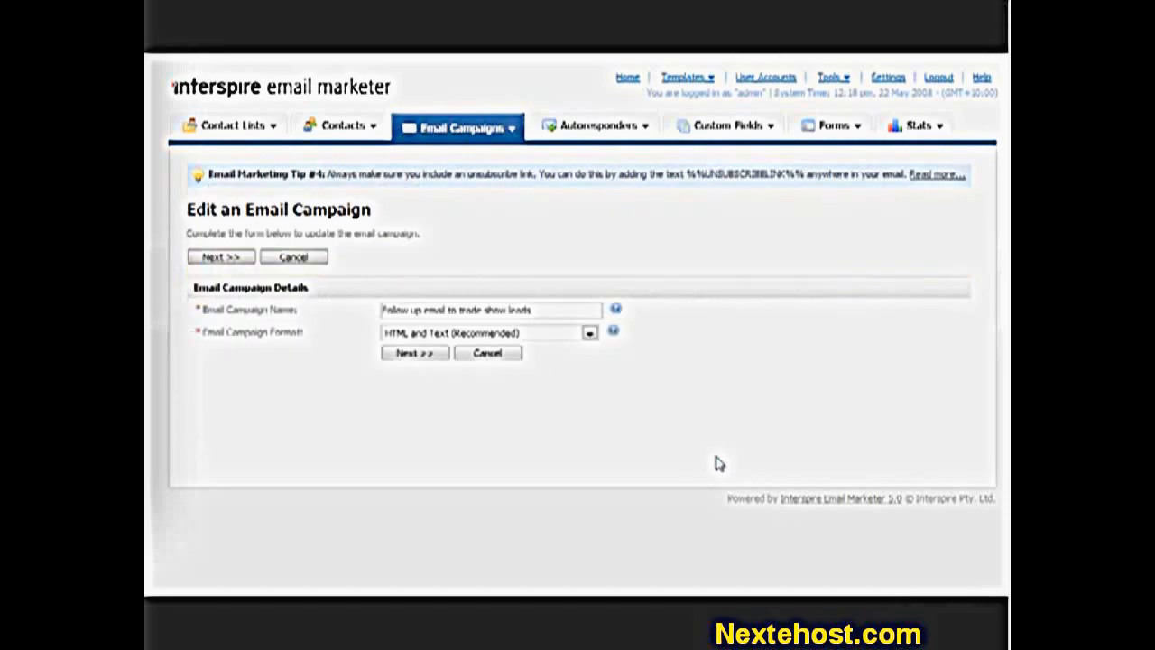
click(426, 355)
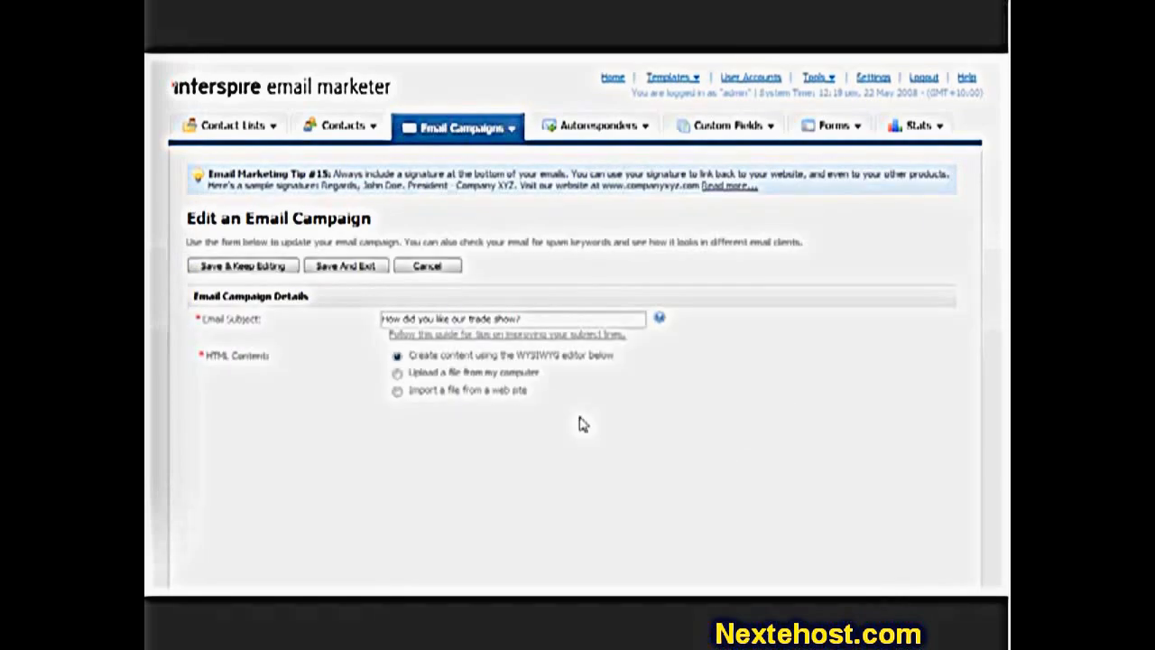
scroll(315, 428, down, 5)
scroll(315, 428, down, 4)
- Add 'Stop hearing from us :' plus the unsubscribe link to the text version and save
click(737, 316)
text(Stop hearing)
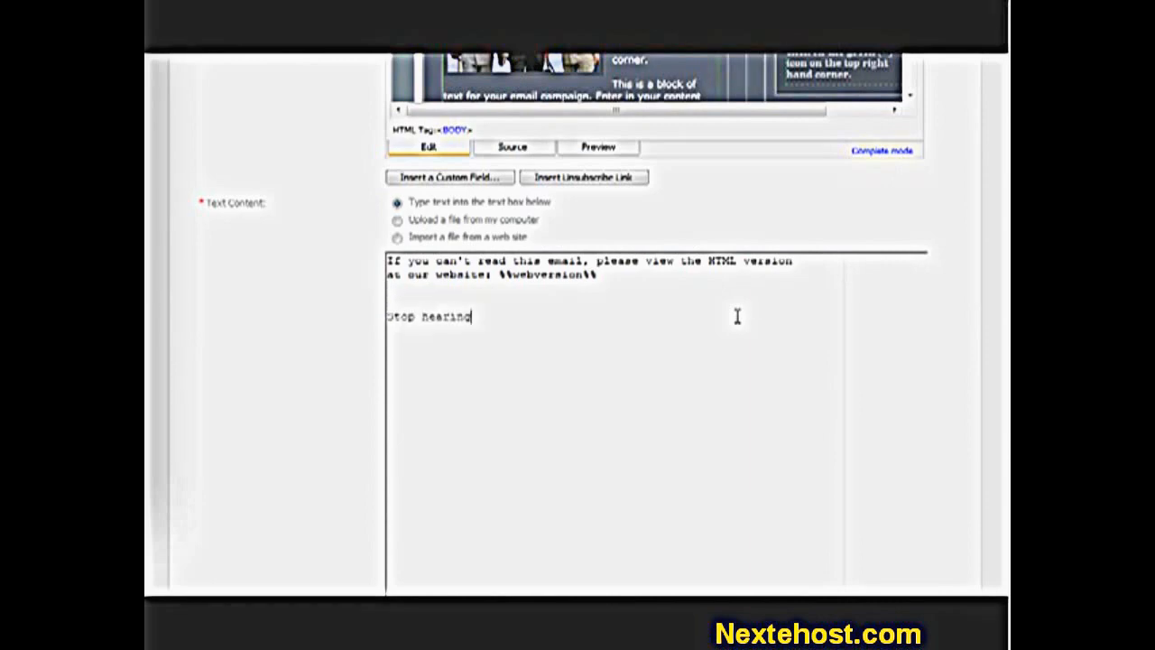
text( from us :)
scroll(639, 425, down, 5)
click(622, 488)
scroll(655, 379, up, 3)
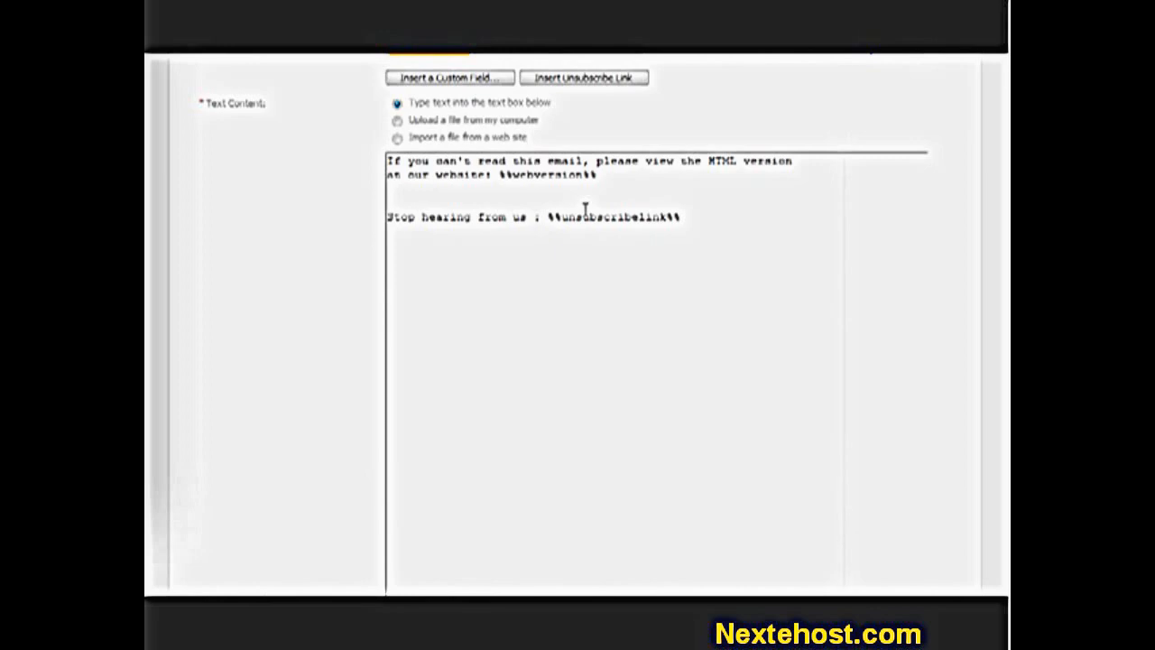
scroll(559, 322, down, 6)
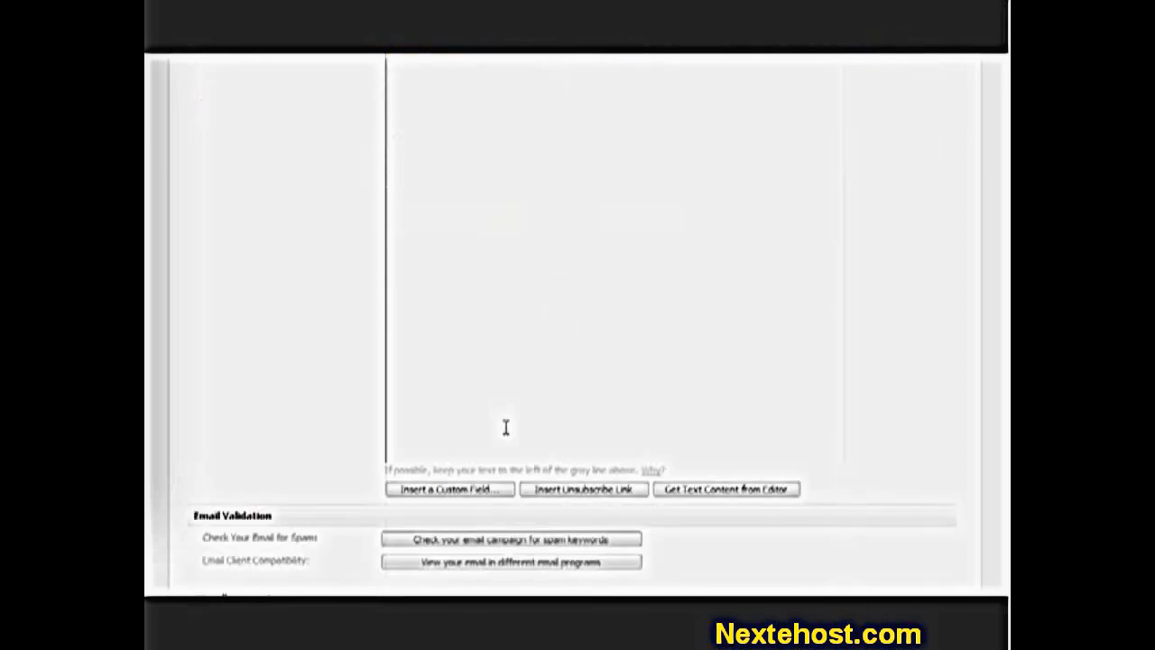
click(542, 507)
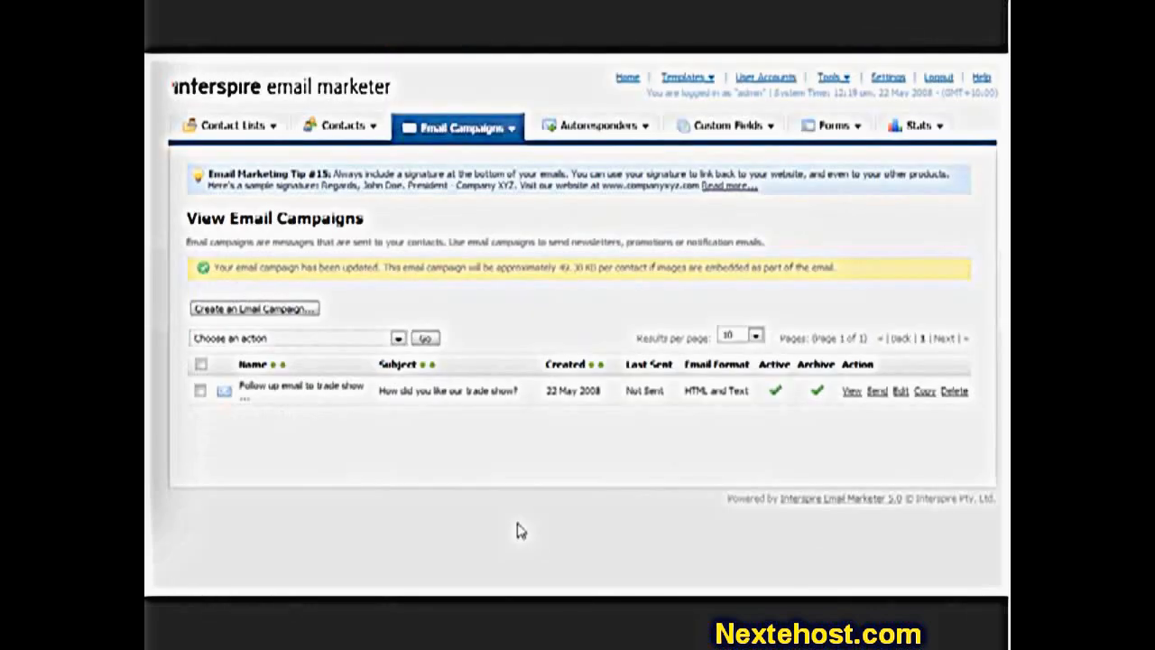